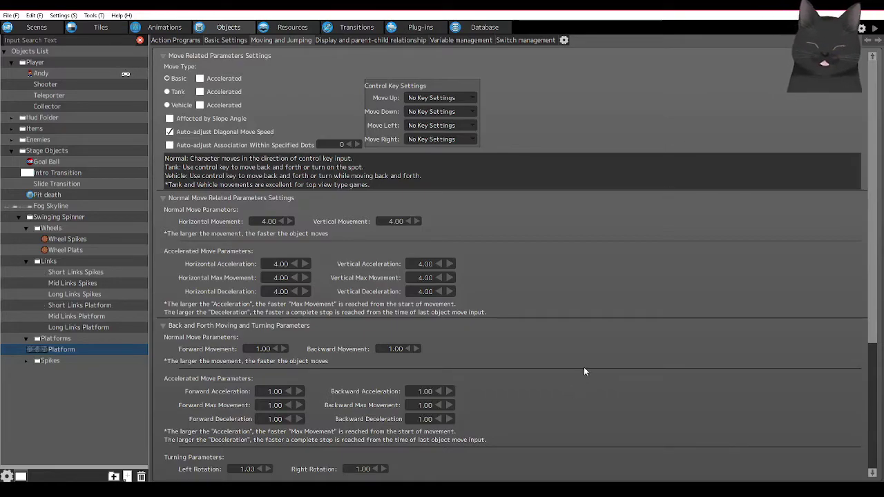
Open the Platforms animation and compare its Wood Platform and Stone Platform motions and their frames
left_click(164, 27)
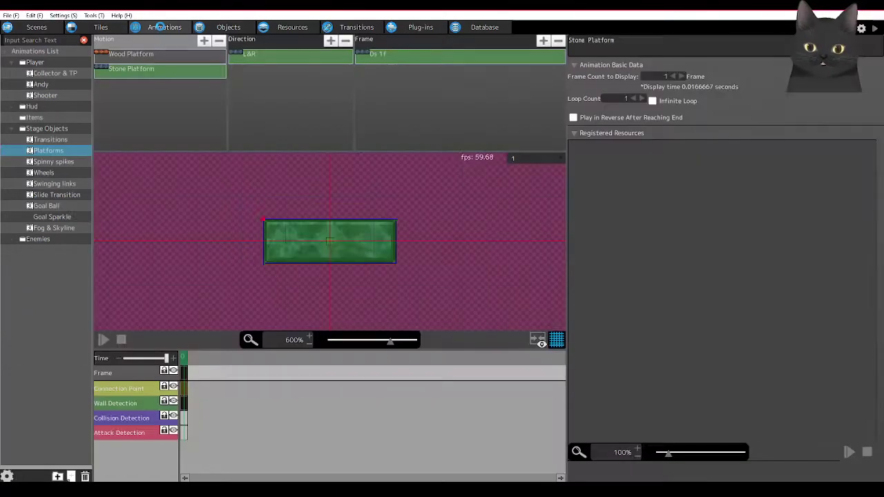
mouse_move(180, 221)
middle_mouse_down()
mouse_move(180, 230)
mouse_move(203, 205)
mouse_move(182, 219)
middle_mouse_up()
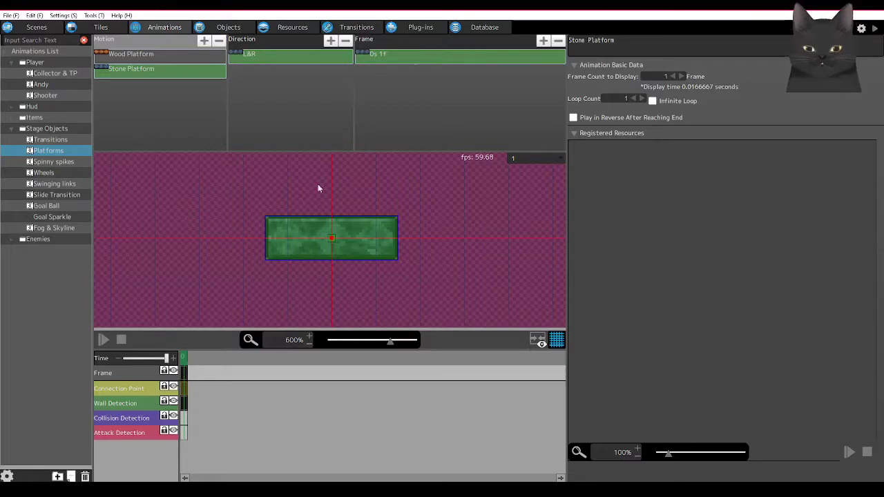
left_click(153, 71)
left_click(152, 58)
left_click(151, 73)
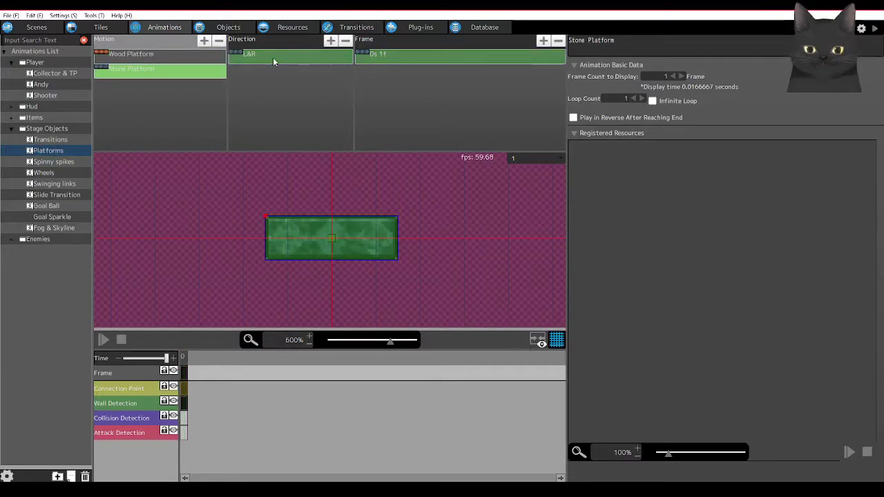
left_click(383, 58)
left_click(174, 55)
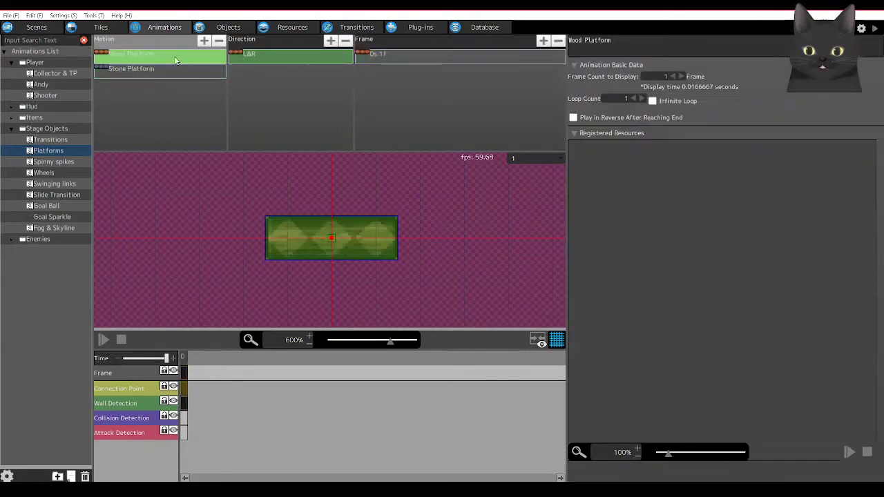
left_click(418, 56)
left_click(179, 76)
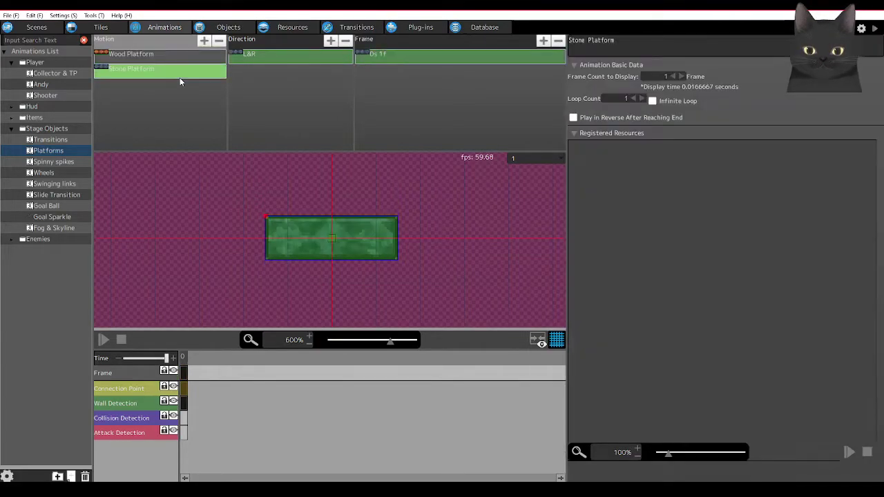
left_click(140, 55)
left_click(133, 70)
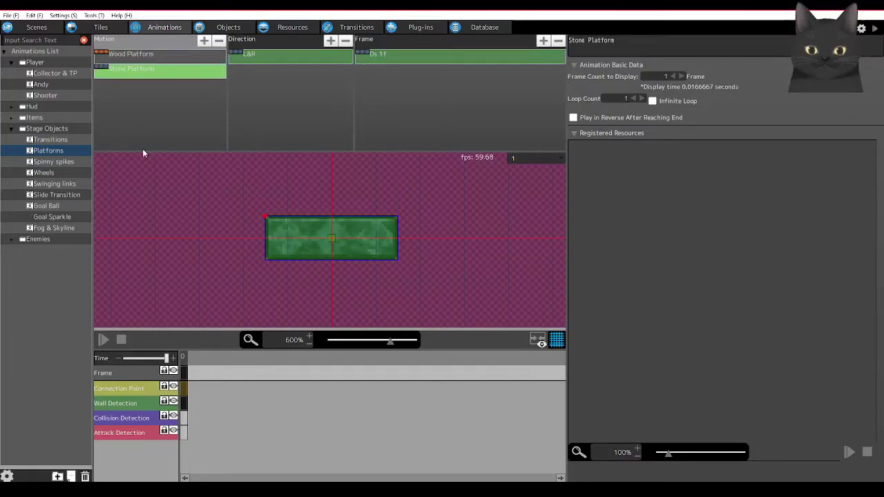
left_click(395, 59)
left_click(146, 70)
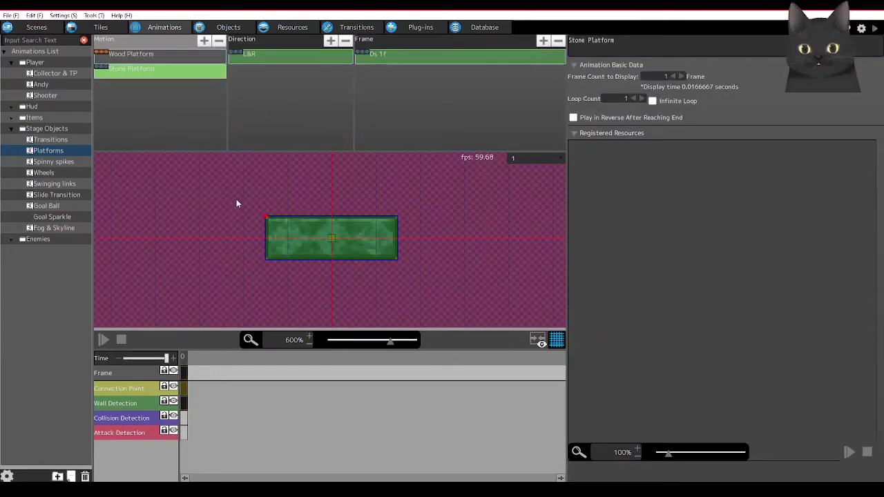
Save the project and recheck the Wood Platform and Stone Platform motions
key("ctrl+s")
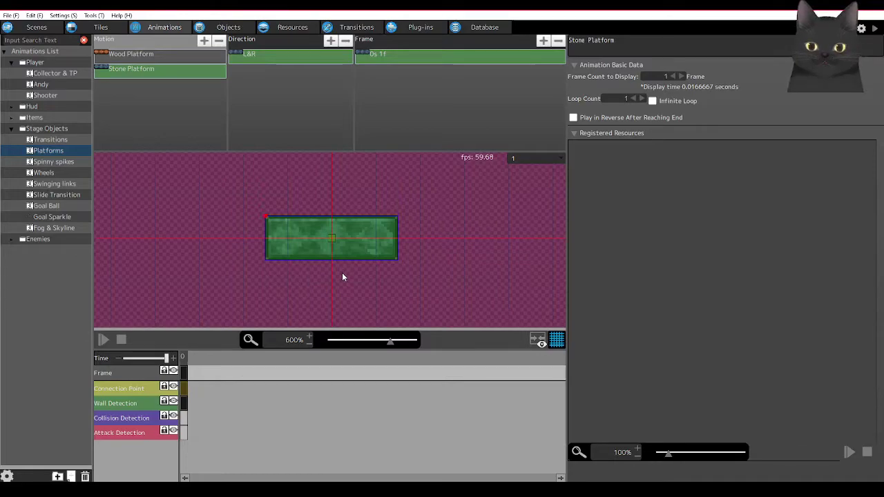
left_click(143, 57)
left_click(144, 68)
left_click(153, 55)
left_click(149, 70)
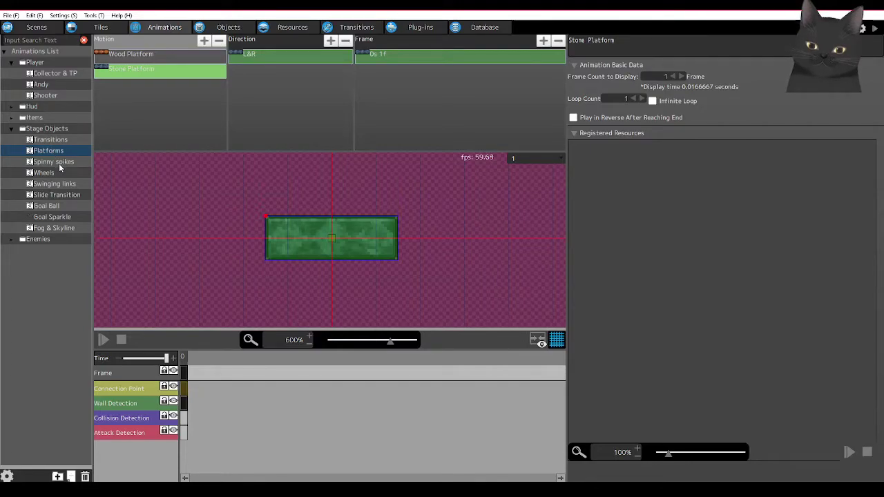
Add a folder named Swinging Objects inside the Stage Objects folder of the animations list
right_click(48, 129)
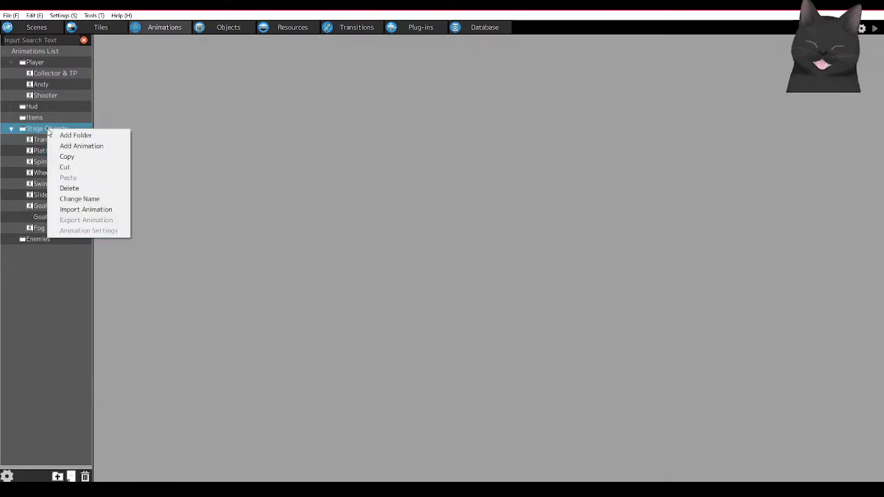
left_click(77, 136)
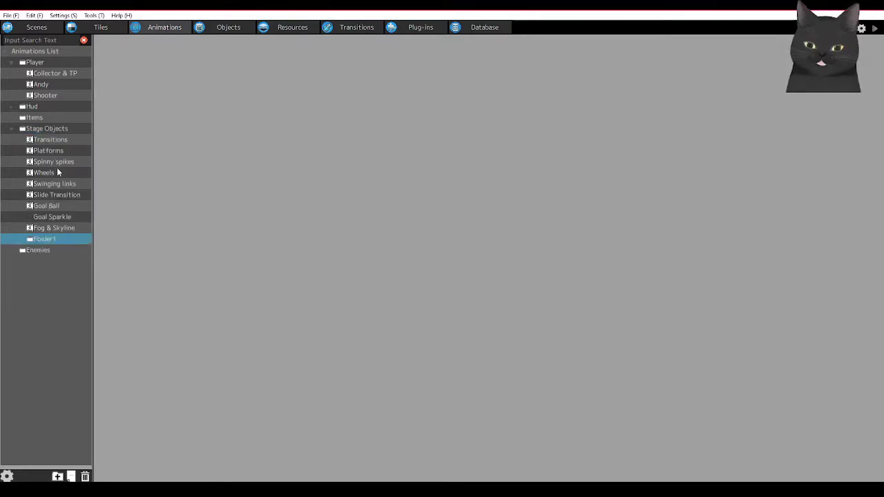
left_click(64, 241)
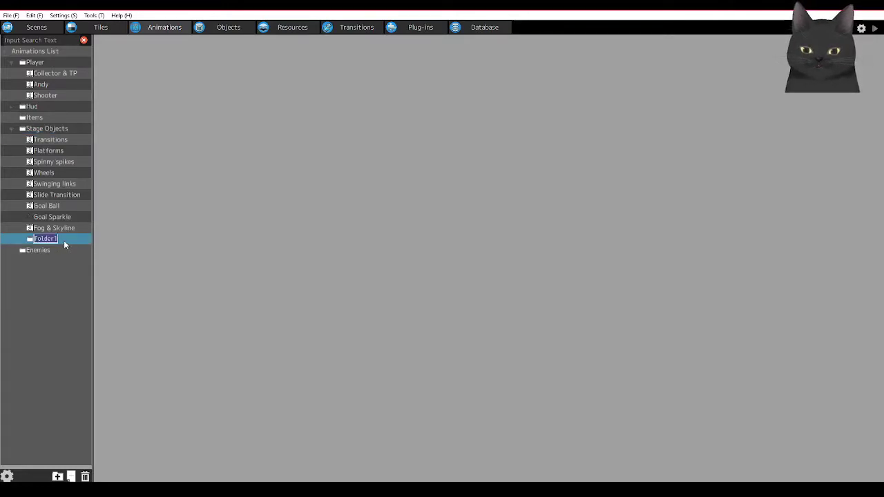
type("Swinging")
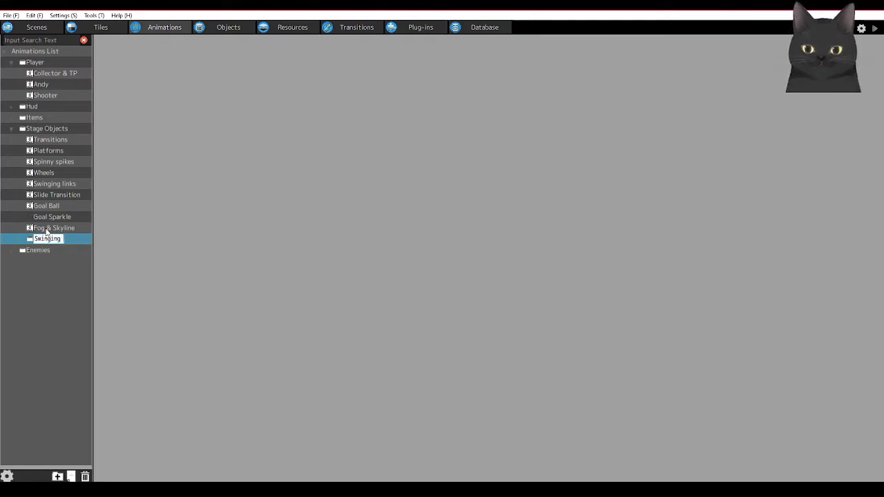
type(" Links")
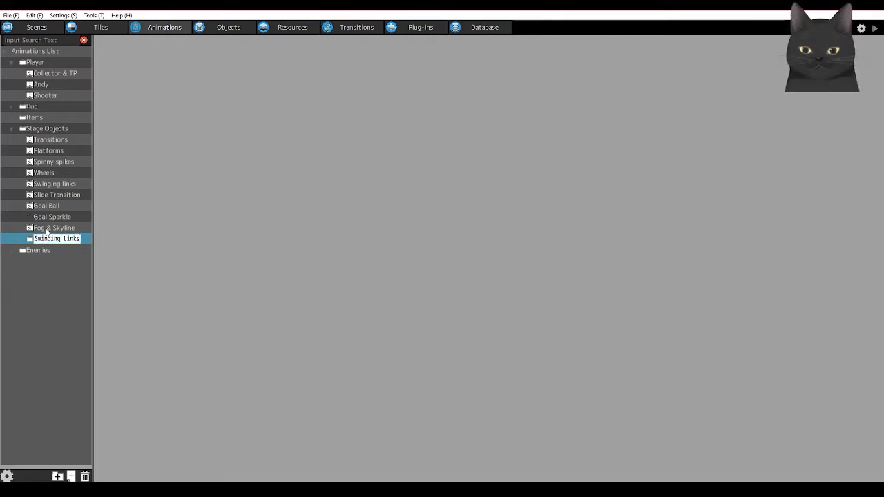
key("BackSpace")
key("BackSpace")
key("BackSpace")
key("BackSpace")
key("BackSpace")
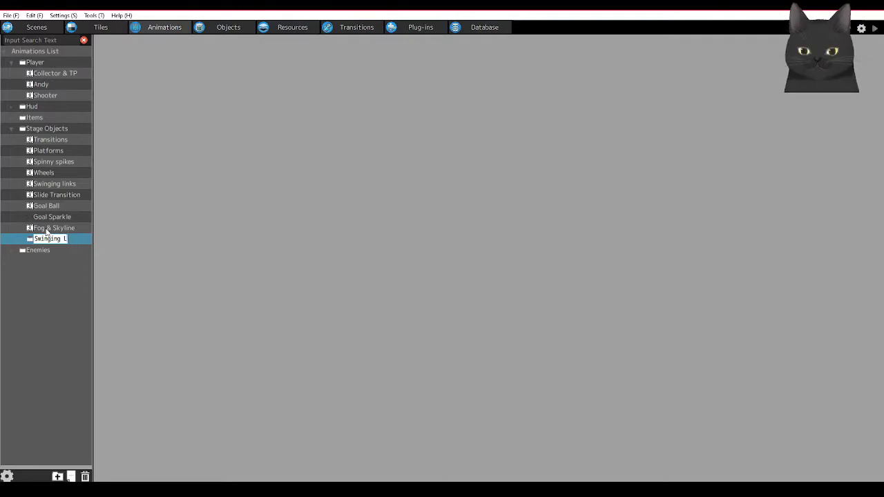
key("BackSpace")
type("Objects")
key("Return")
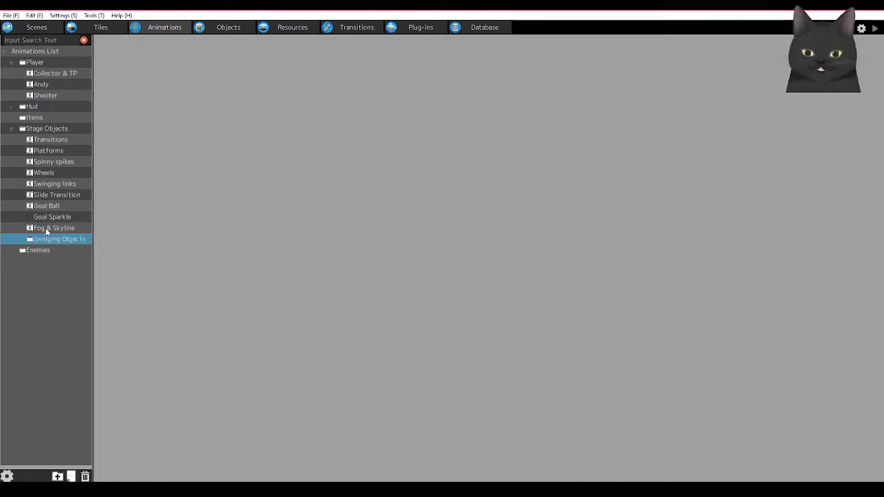
Move the Platforms, Spinny spikes, Wheels and Swinging links animations into the Swinging Objects folder and expand it
left_click(53, 147)
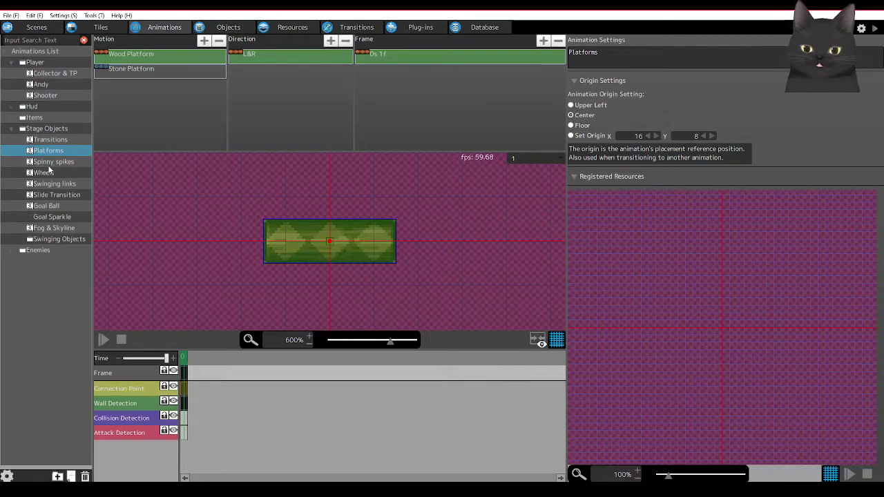
left_click(53, 163, "ctrl")
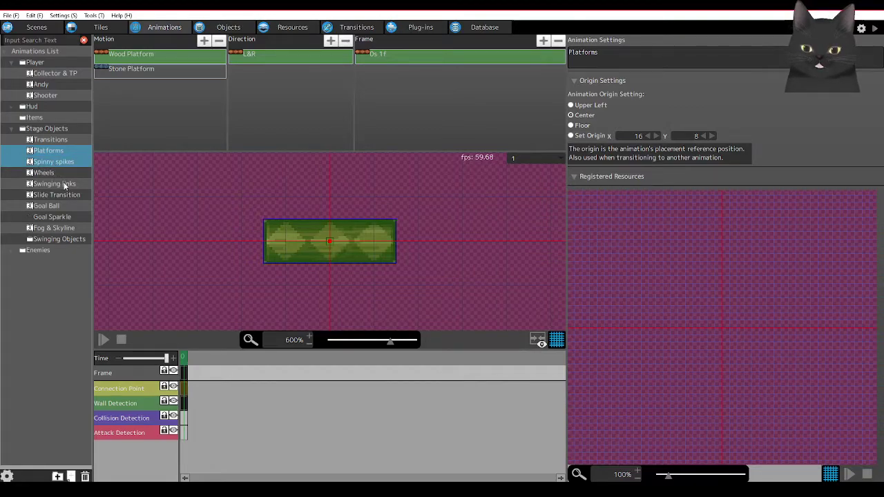
left_click(55, 174, "ctrl")
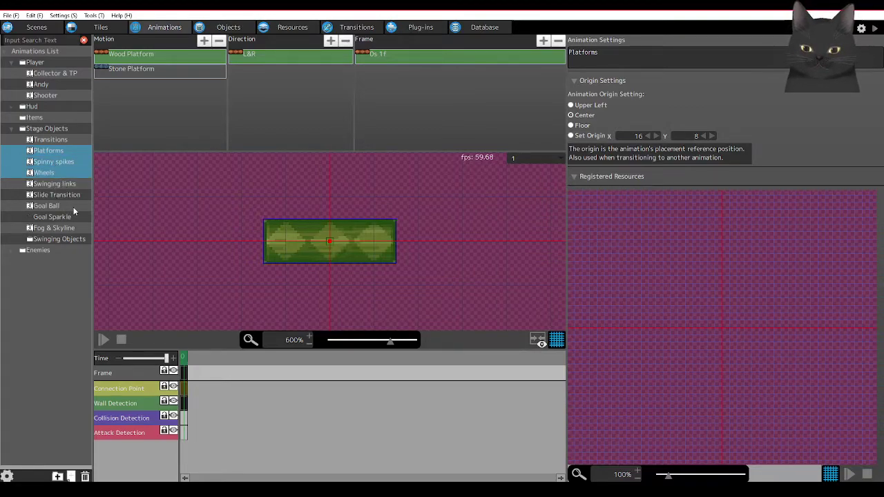
left_click(64, 186, "ctrl")
left_click_drag(39, 152, 44, 245)
left_click(19, 197)
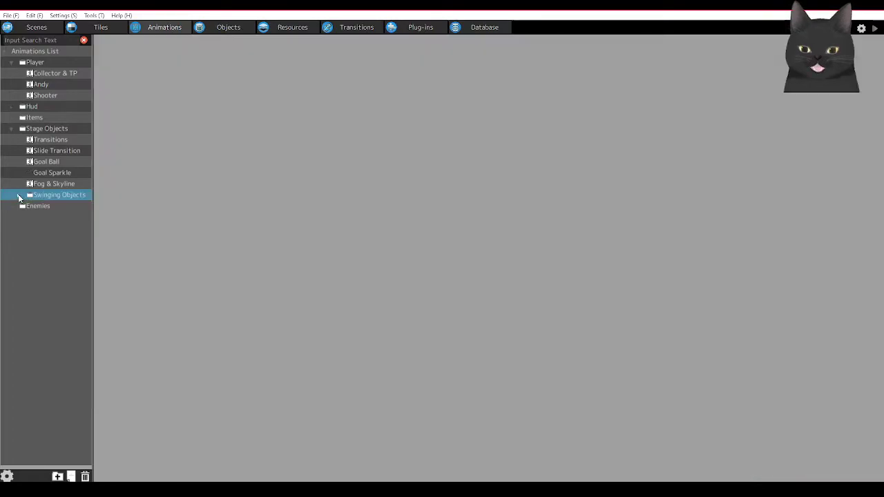
Examine the L&R direction settings of the Wood Platform and Stone Platform motions in the Platforms animation
left_click(62, 206)
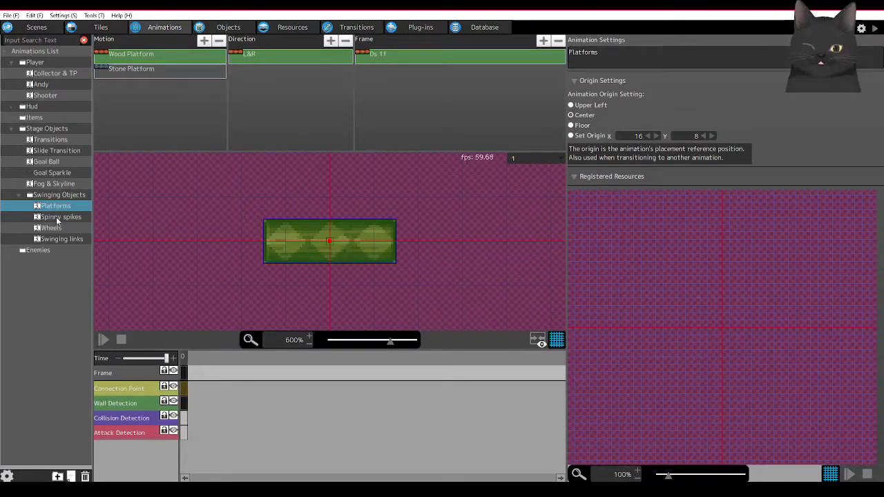
left_click(144, 68)
left_click(142, 55)
left_click(251, 58)
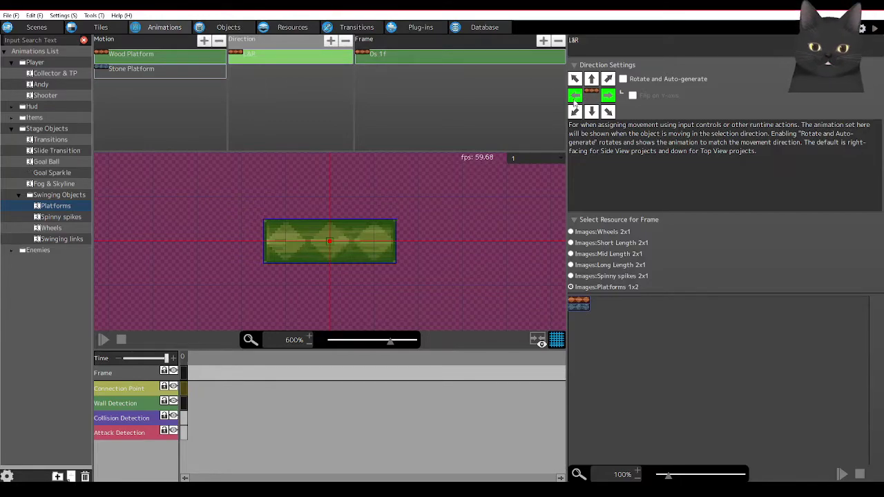
left_click(178, 72)
left_click(258, 57)
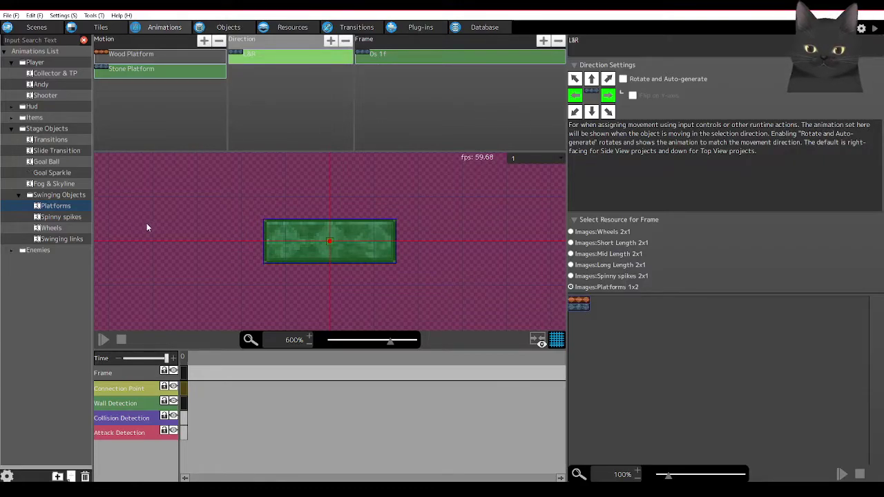
Play the Spinny spikes animation and check the Spinning Blade and Spinning Spikes motions in the Left direction
left_click(53, 218)
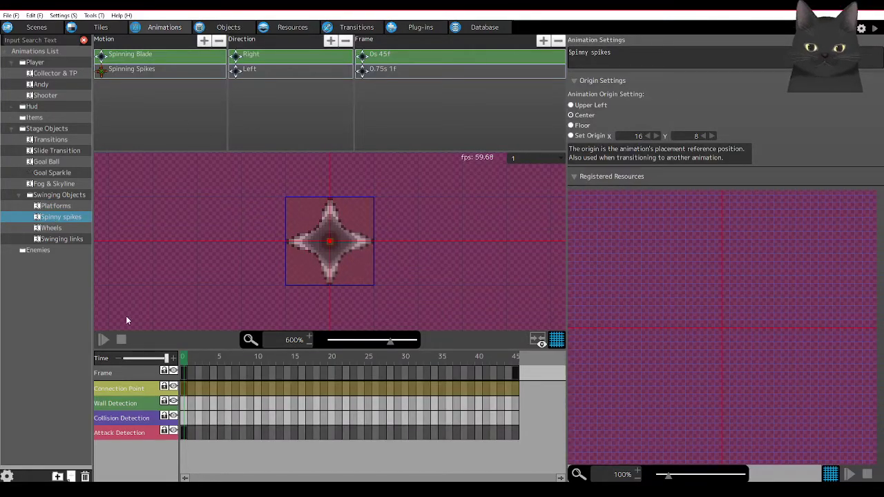
left_click(102, 339)
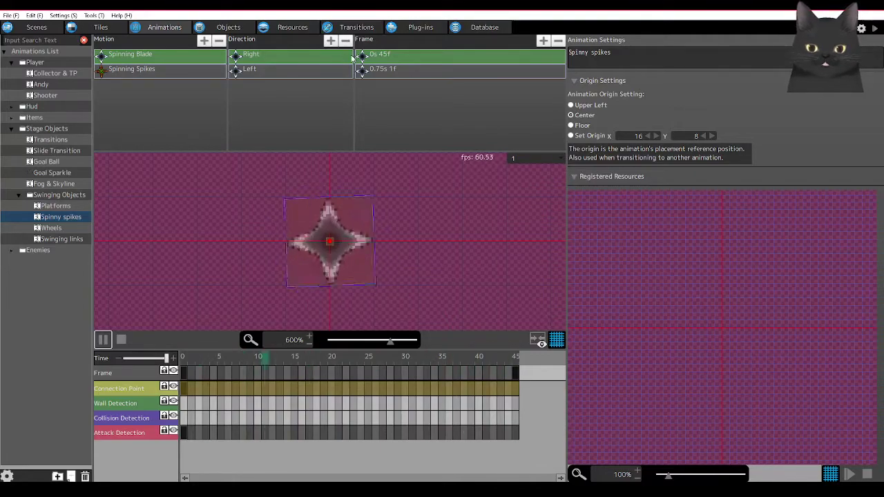
left_click(279, 74)
left_click(160, 73)
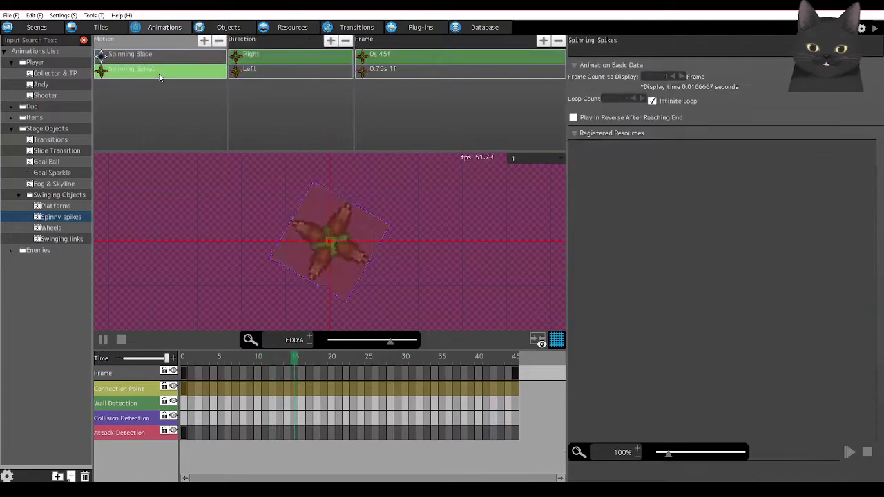
left_click(253, 72)
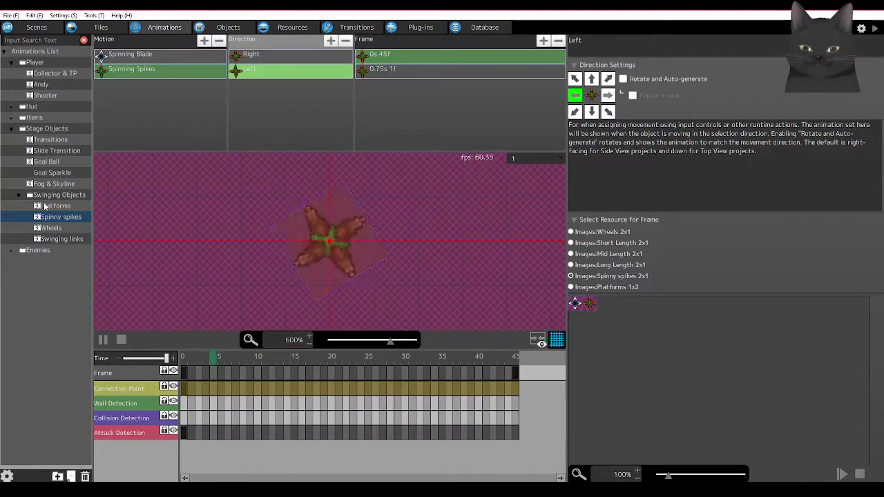
Reorder the Swinging Objects folder so Wheels comes first and Swinging links second
left_click(69, 229)
left_click_drag(71, 233, 64, 198)
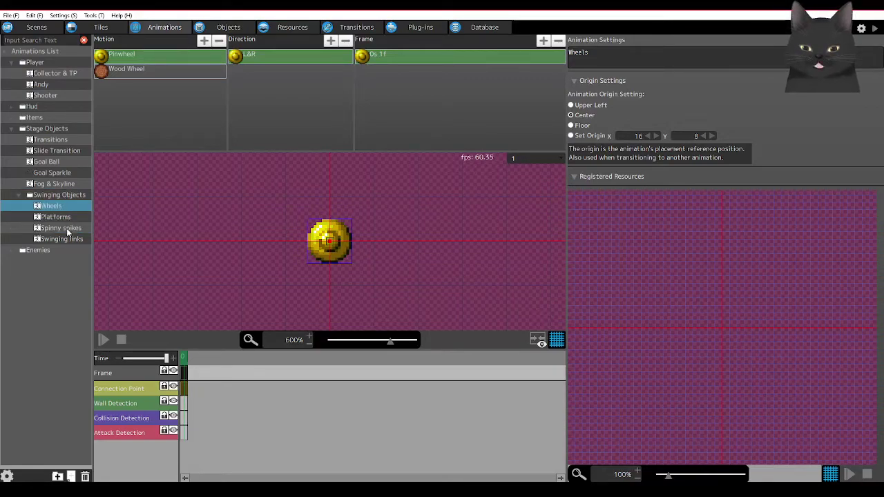
left_click_drag(59, 240, 59, 213)
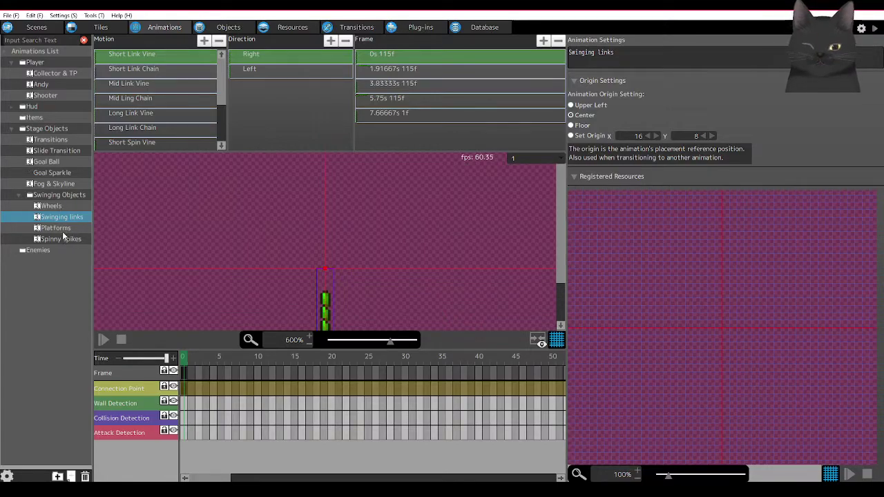
Examine the L&R direction settings of the Pinwheel motion in the Wheels animation
left_click(60, 228)
left_click(47, 208)
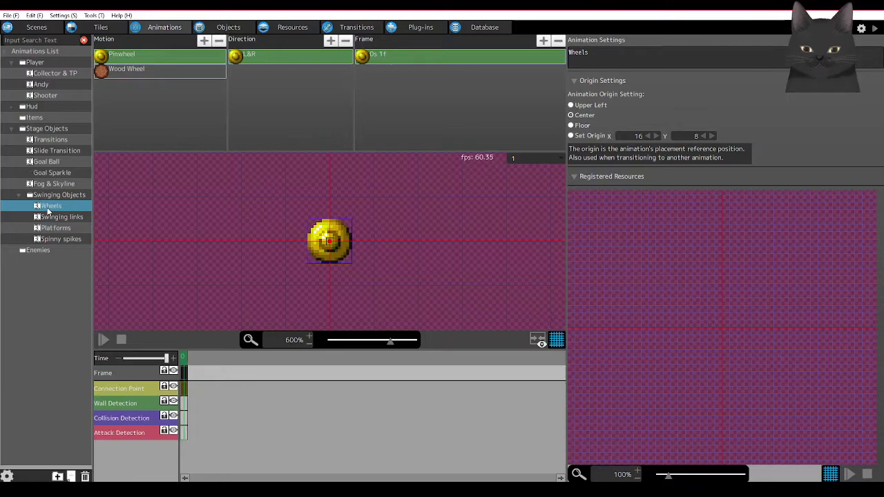
left_click(276, 58)
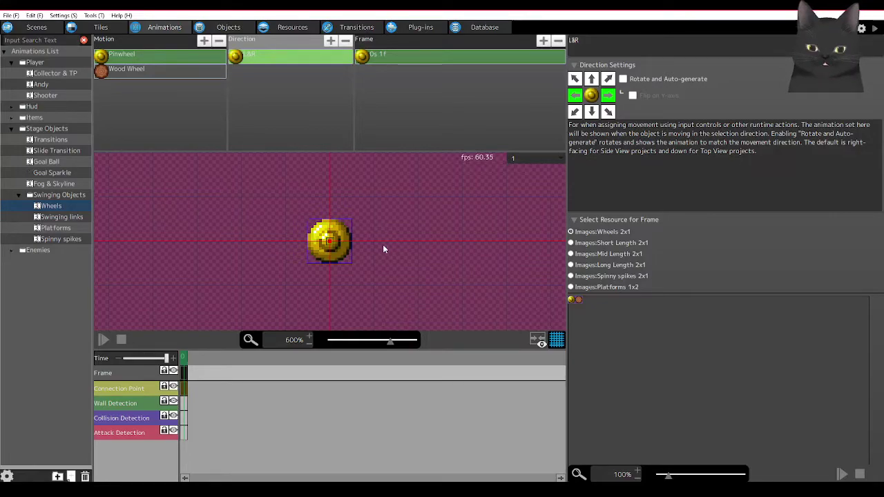
Open the Swinging links animation and examine the display settings of the first Short Link Vine frame
left_click(55, 217)
scroll(331, 276, "down", 1)
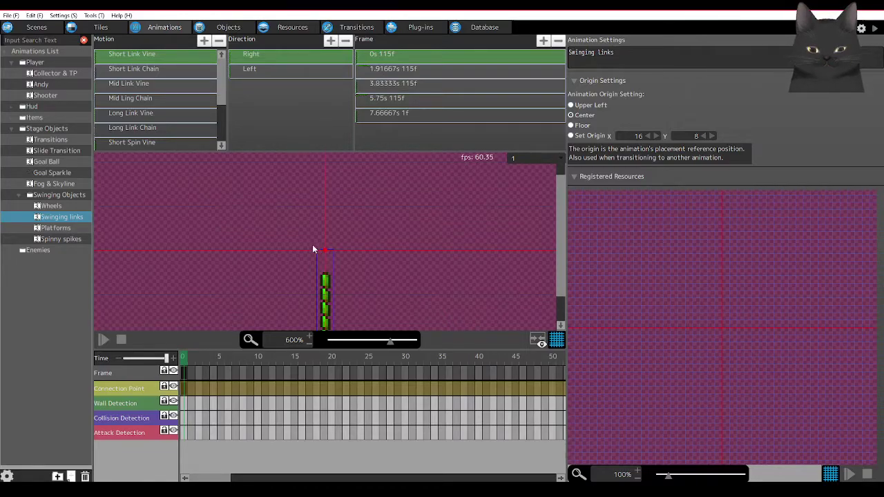
scroll(364, 273, "down", 2)
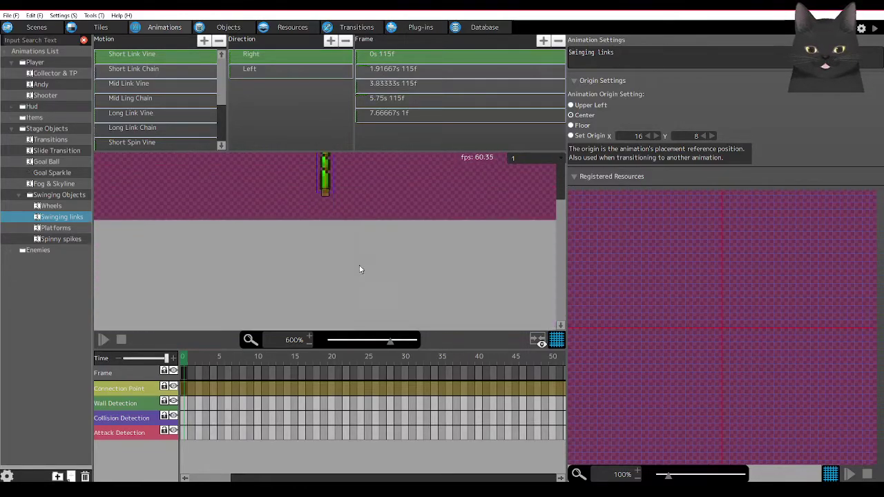
scroll(333, 260, "down", 2)
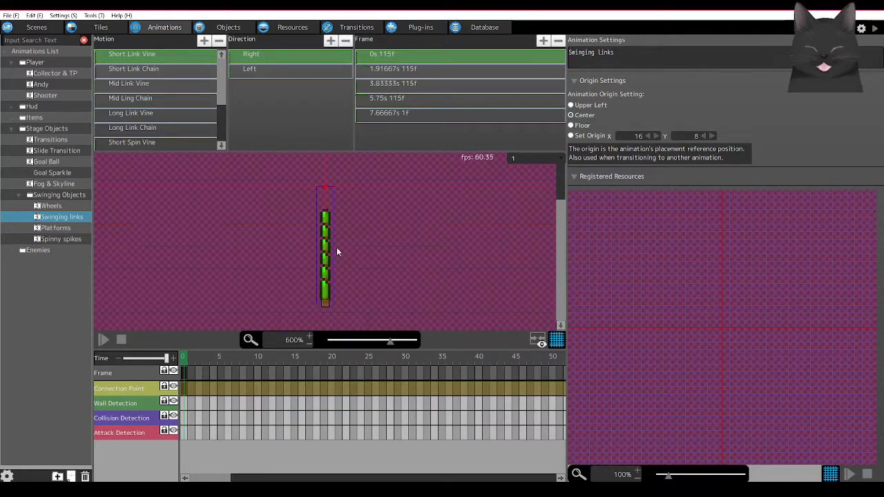
left_click(329, 254)
left_click_drag(329, 253, 329, 249)
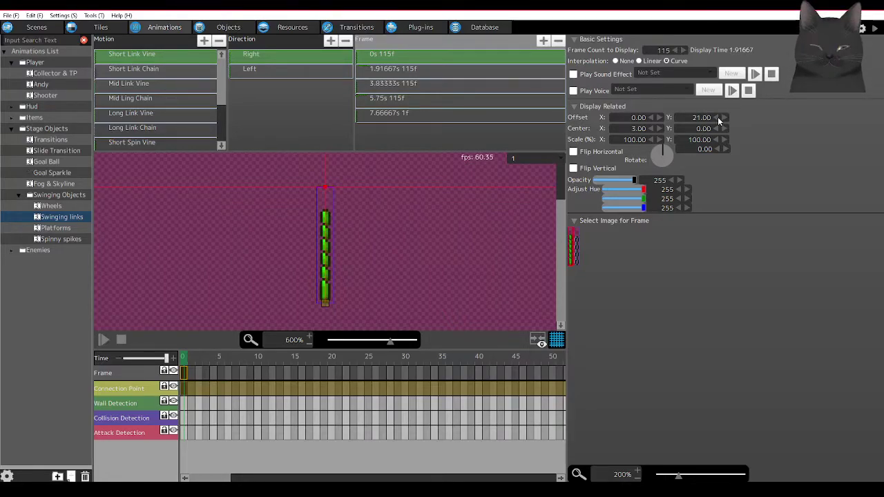
Set the vertical center of the first Short Link Vine frame to -8 and preview the motion
left_click(658, 128)
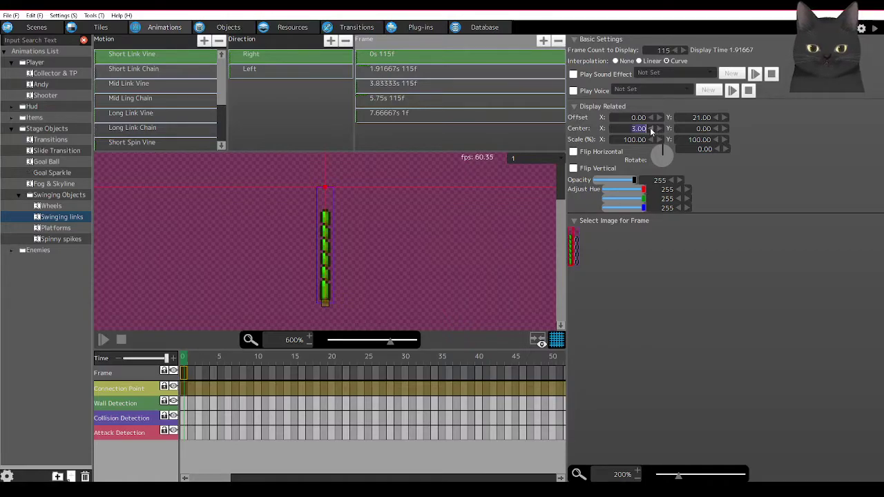
left_click(658, 129)
left_click(715, 129)
left_click(714, 129)
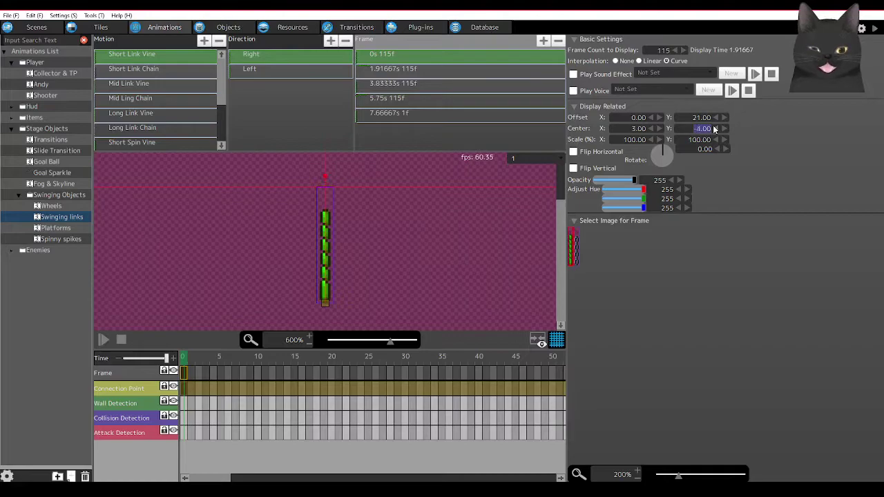
left_click(723, 129)
left_click(102, 339)
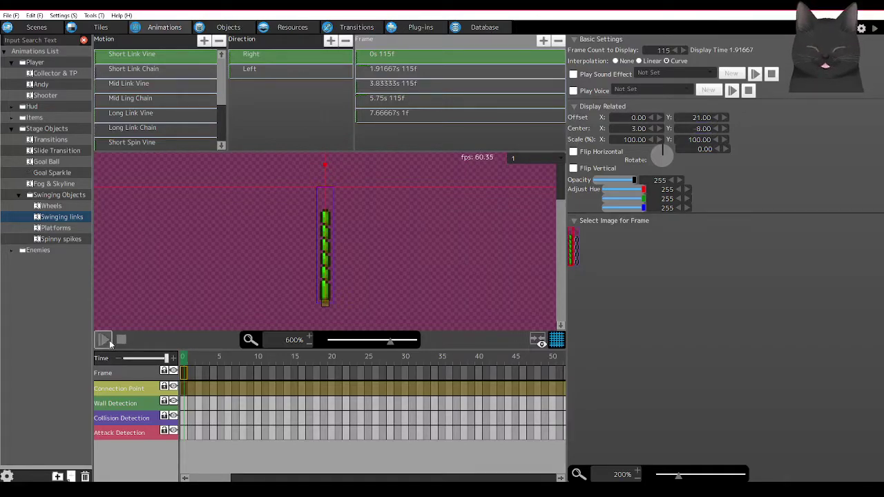
left_click(121, 339)
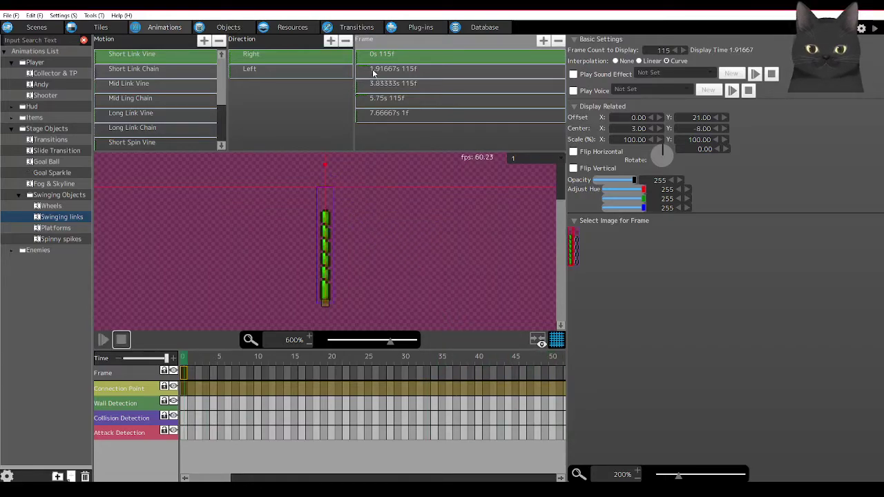
Apply a vertical center of -8 to all five Short Link Vine frames and play the off-center swing
left_click(373, 114, "shift")
left_click(716, 129)
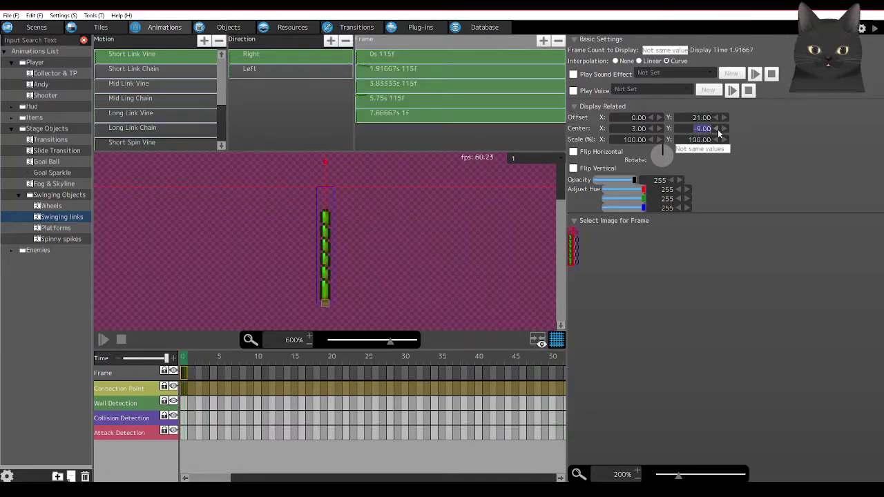
left_click(715, 130)
left_click(715, 130)
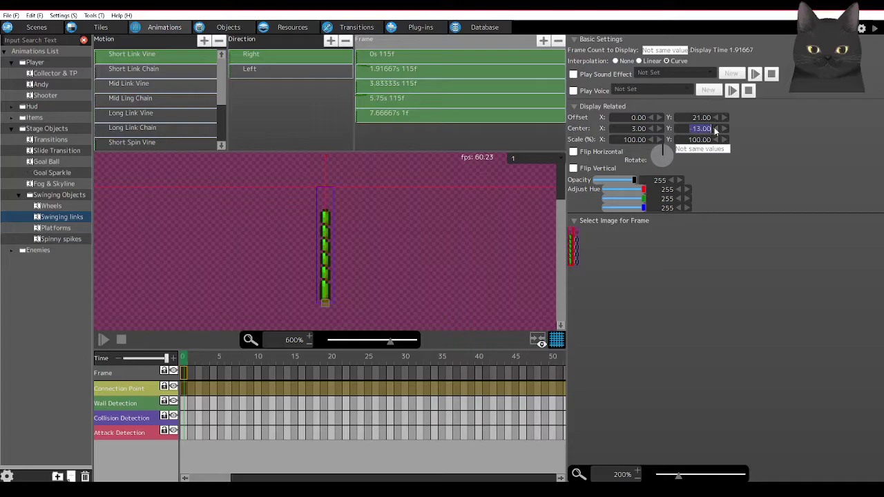
left_click(725, 129)
left_click(726, 128)
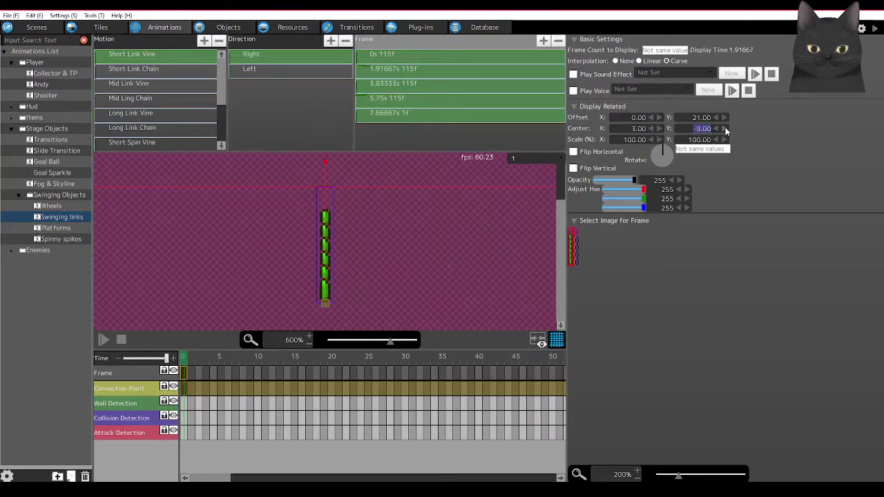
left_click(725, 128)
left_click(103, 339)
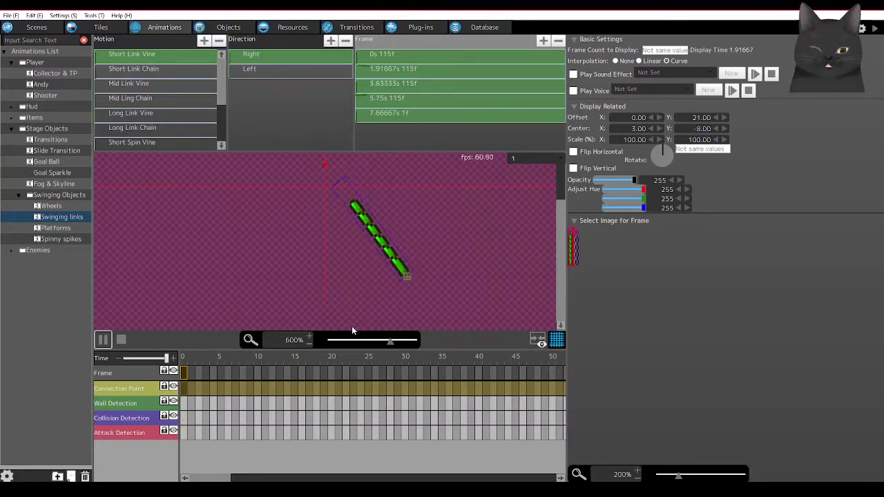
Reset the vertical center of all Short Link Vine frames to 0
left_click(704, 128)
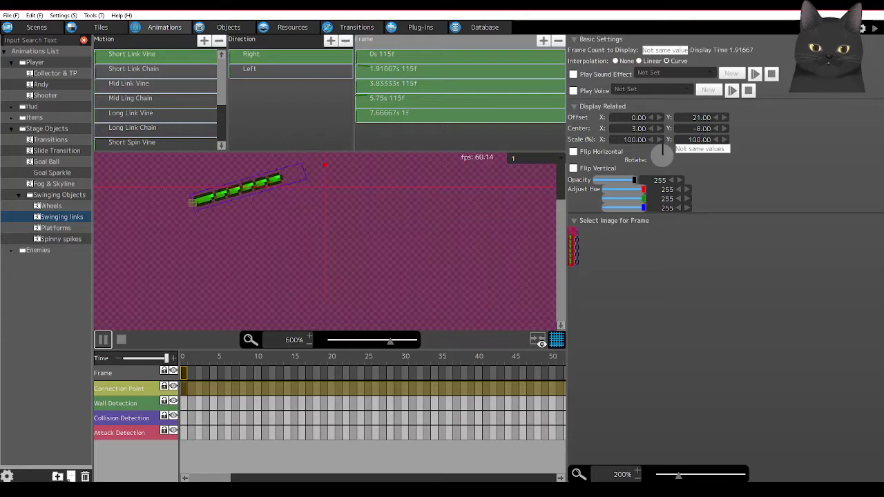
type("0")
key("Return")
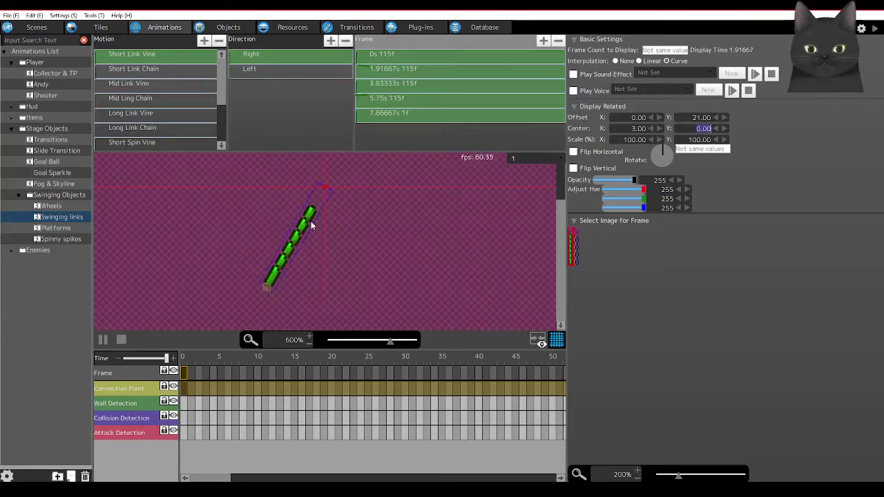
Review the Wheels, Swinging links and Platforms animations in turn, checking where each one's center lies
left_click(46, 207)
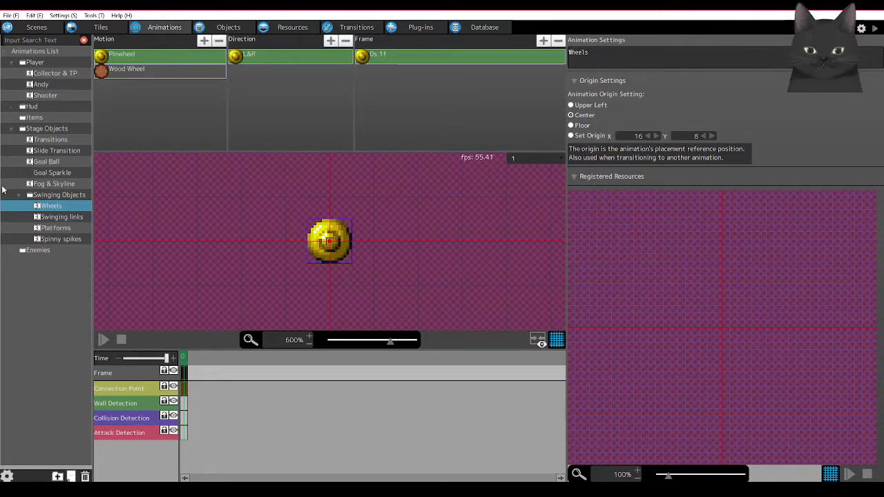
left_click(48, 217)
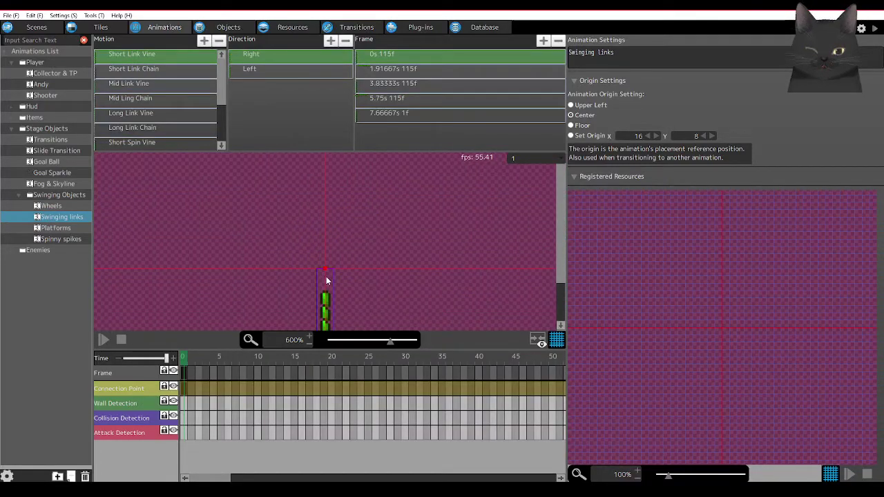
scroll(223, 246, "down", 3)
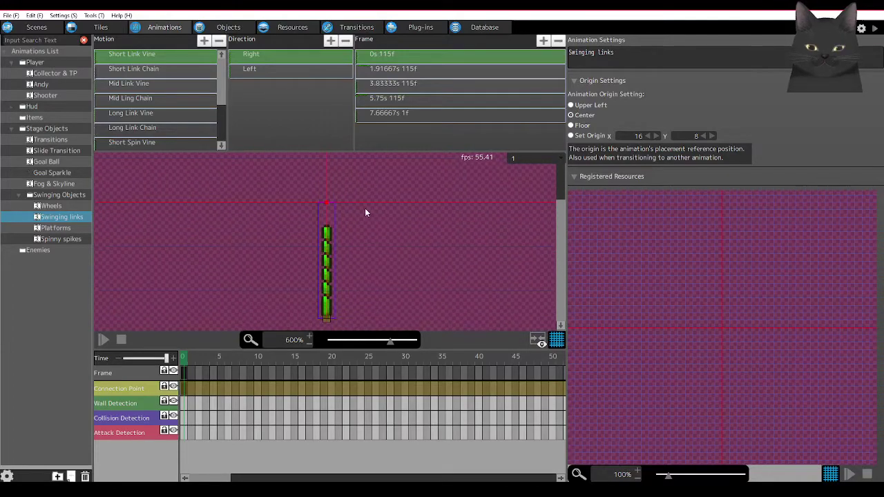
left_click(52, 228)
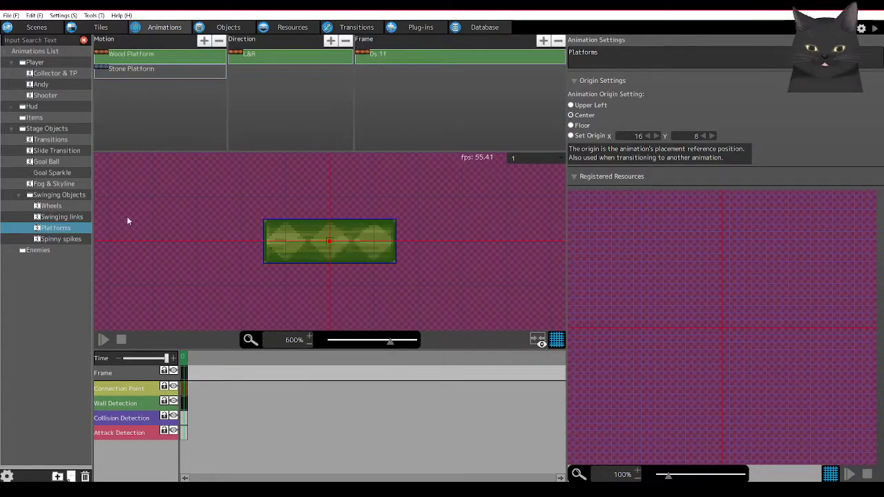
Return to the Swinging links animation and examine the lower end of the Short Link Vine up close
left_click(69, 218)
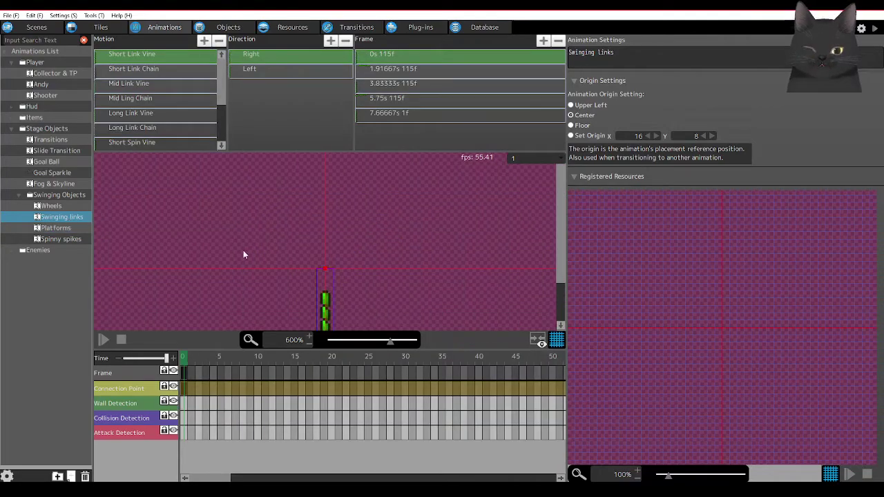
scroll(243, 254, "down", 5)
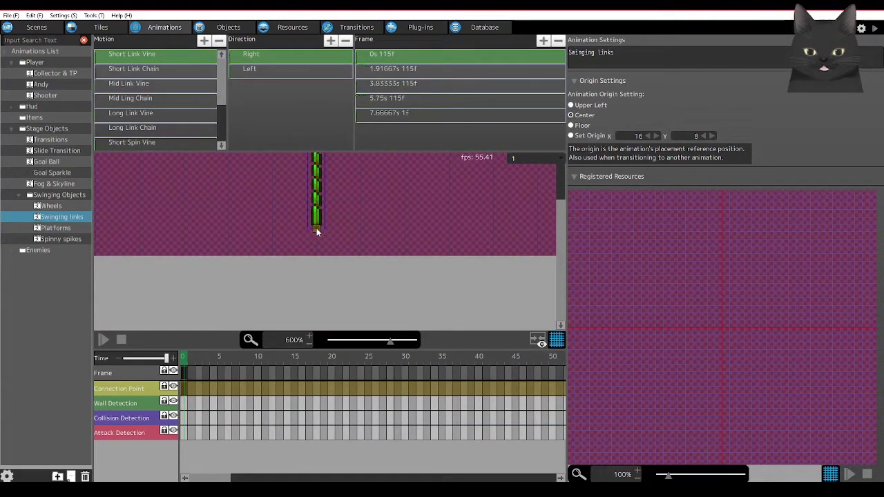
scroll(315, 234, "up", 4)
scroll(330, 277, "down", 2)
scroll(322, 280, "up", 2, "ctrl")
scroll(322, 285, "down", 3)
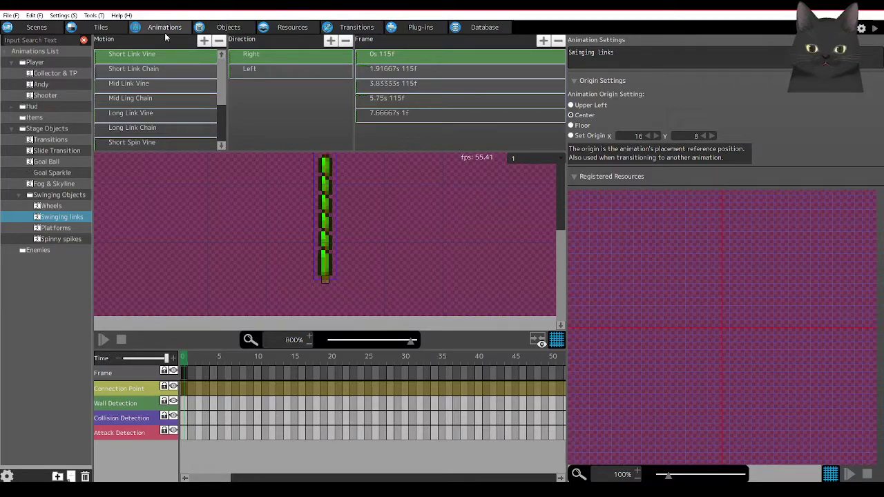
Compare the lengths of the Short Link Chain, Mid Link Vine, Mid Link Chain and Long Link Vine motions
left_click(134, 73)
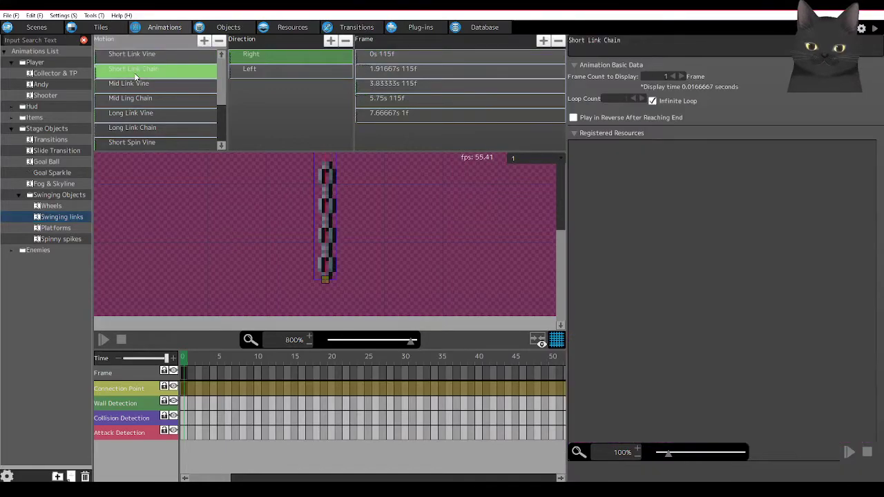
left_click(130, 85)
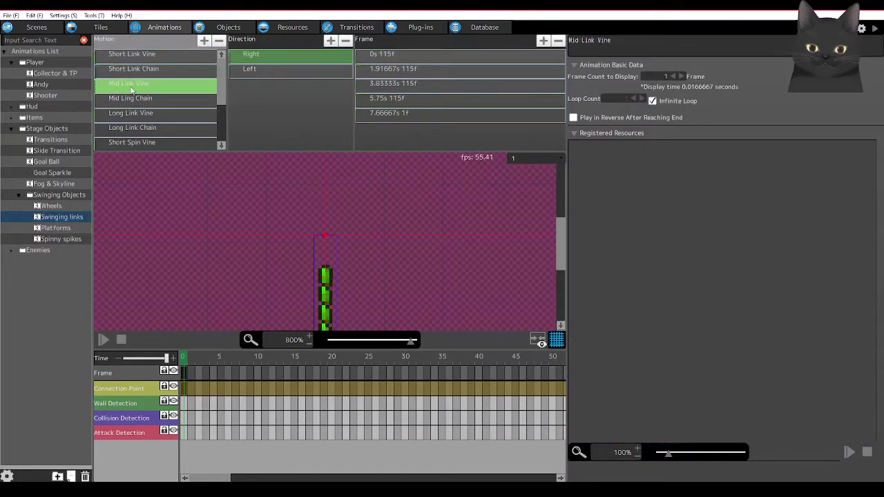
scroll(314, 223, "down", 10)
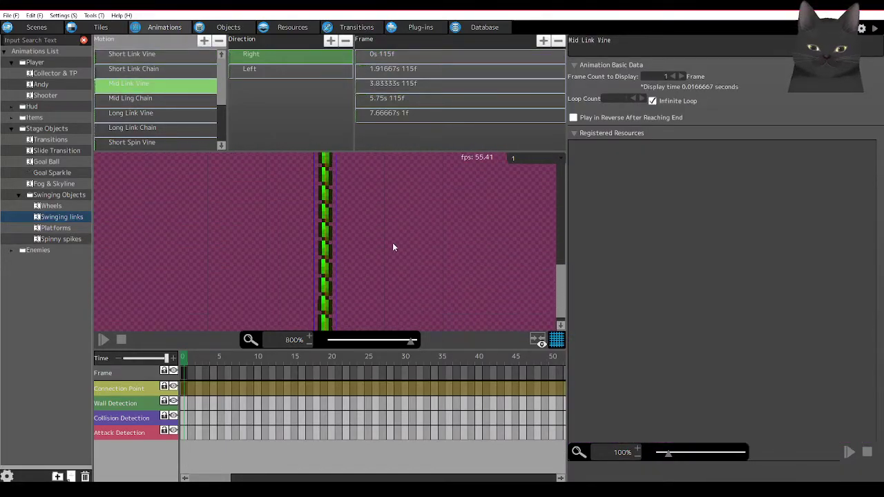
scroll(393, 241, "up", 5)
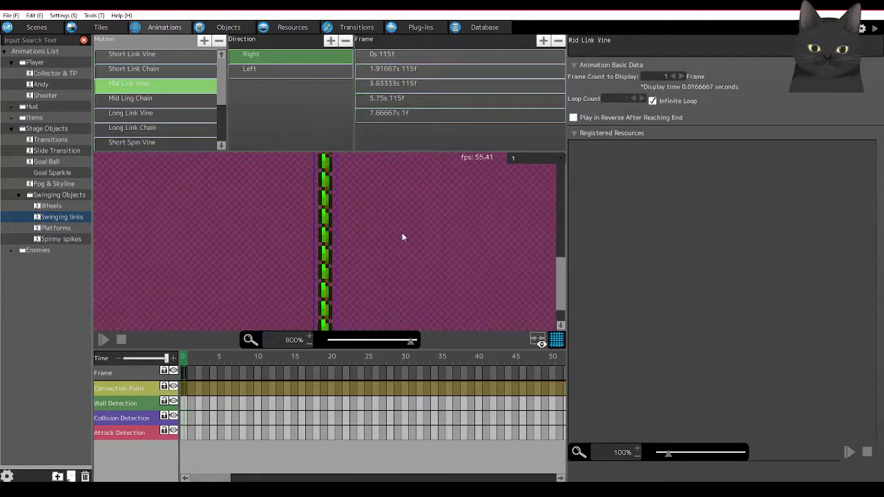
left_click(133, 99)
left_click(129, 114)
scroll(349, 244, "up", 3)
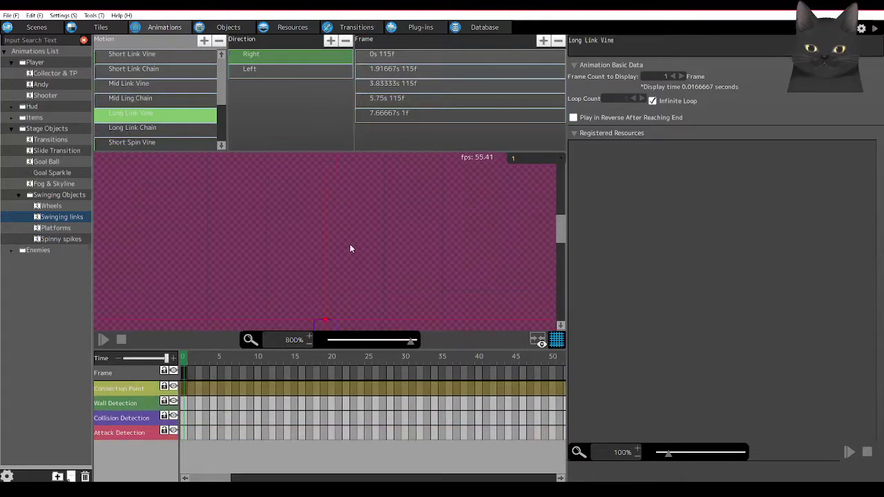
scroll(364, 231, "down", 5)
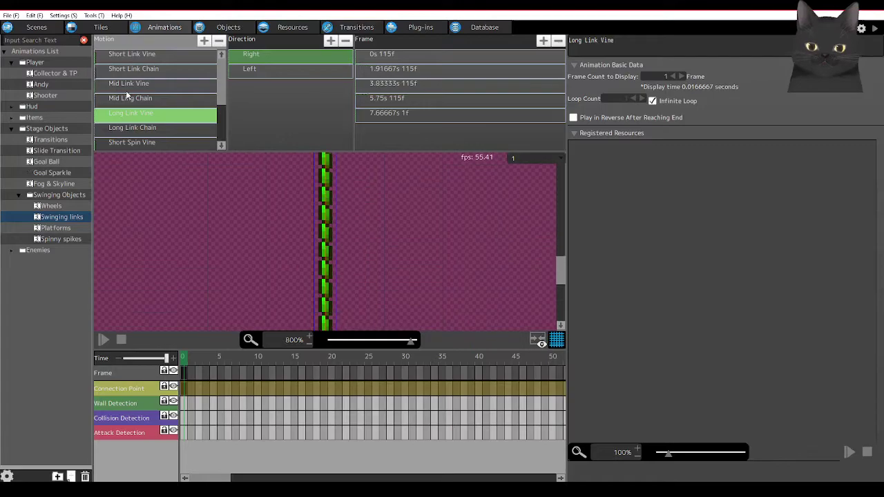
Highlight the six swinging motions together, from Short Link Vine through Long Link Chain
left_click(145, 55)
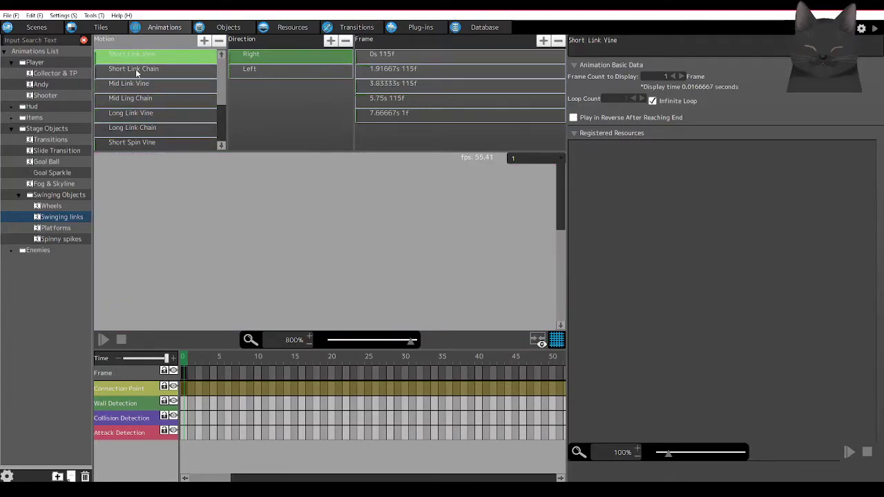
left_click(135, 69, "ctrl")
left_click(129, 83, "ctrl")
left_click(128, 96, "ctrl")
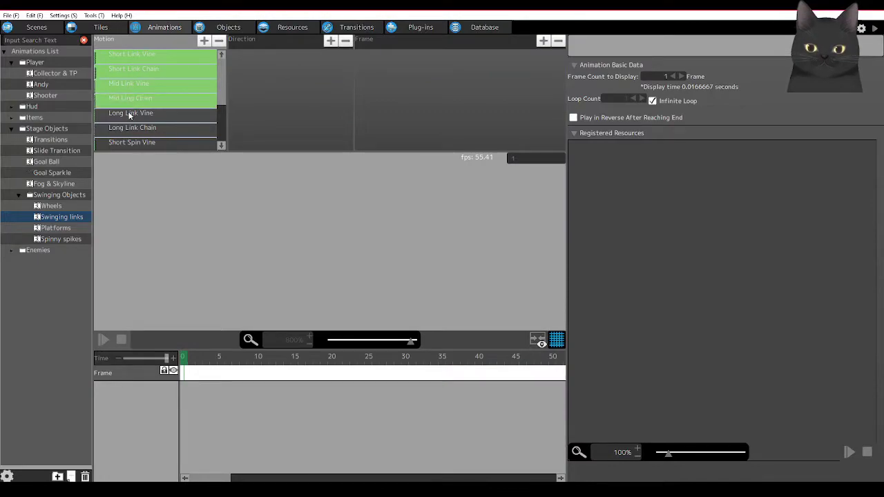
left_click(129, 114, "ctrl")
left_click(132, 128, "ctrl")
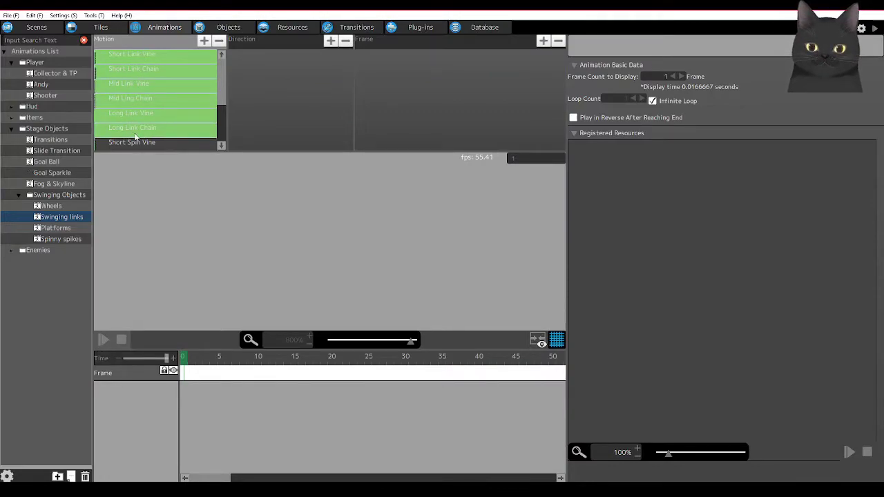
scroll(221, 142, "down", 2)
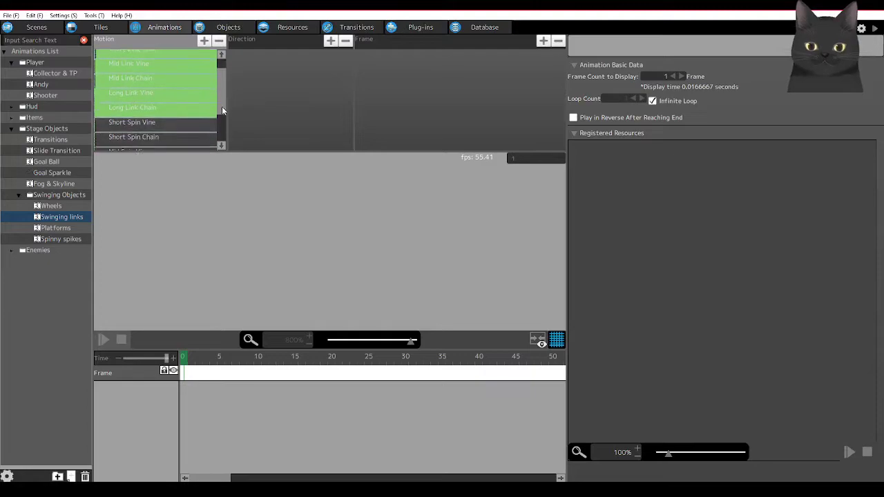
Highlight the six spinning motions from Short Spin Vine through Long Spin Chain, then only Short Spin Vine
left_click(126, 68)
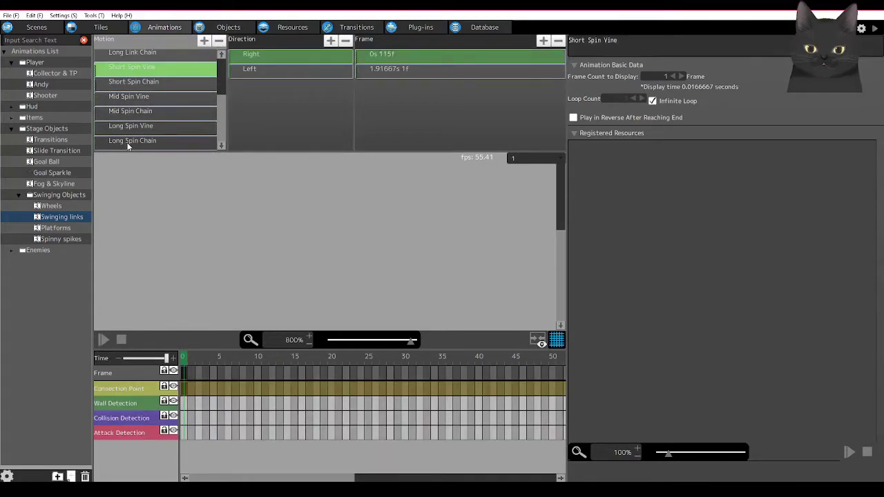
left_click(127, 141, "shift")
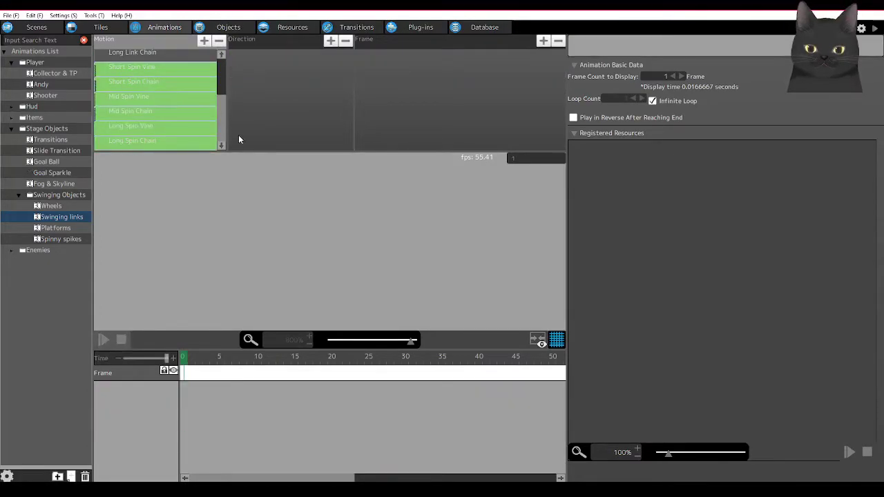
left_click(131, 71)
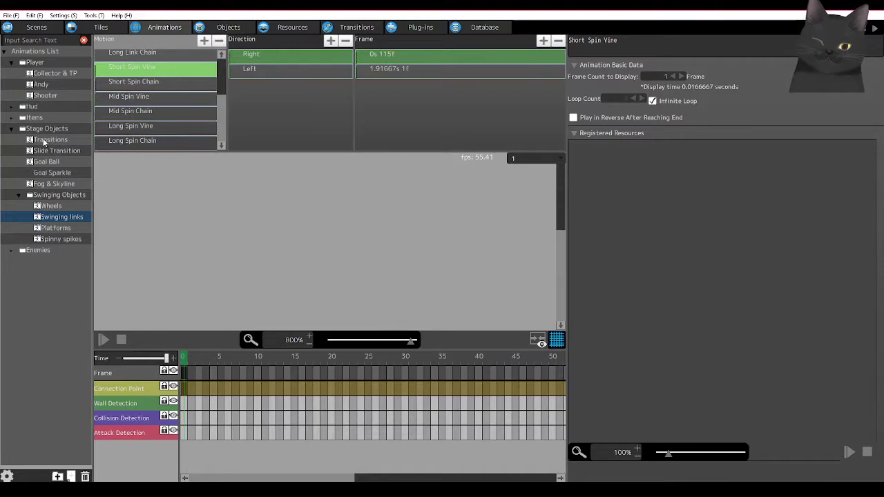
Return to the Short Link Vine motion, inspect its connection point up close and play the swing
scroll(221, 108, "up", 2)
left_click(138, 54)
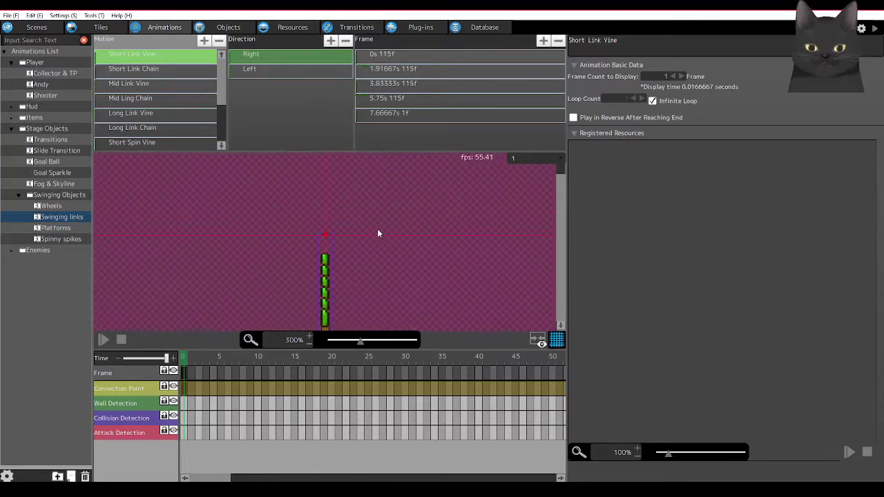
scroll(328, 289, "up", 3)
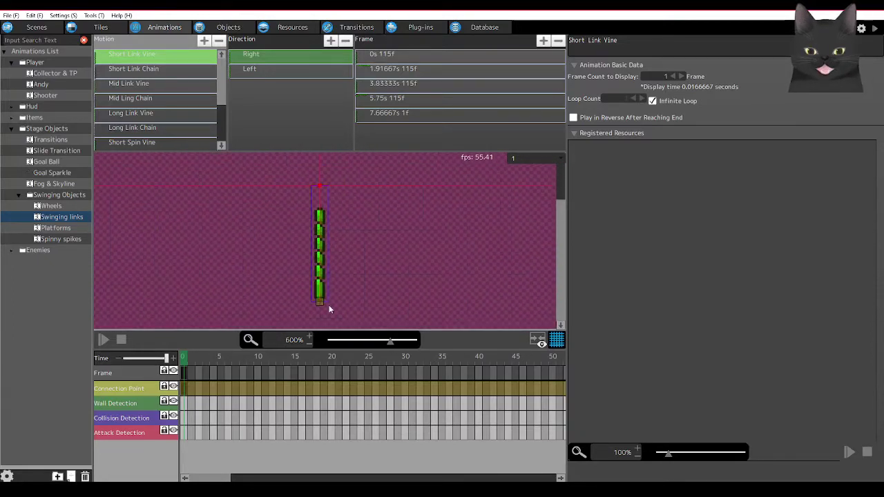
middle_click_drag(329, 304, 380, 261)
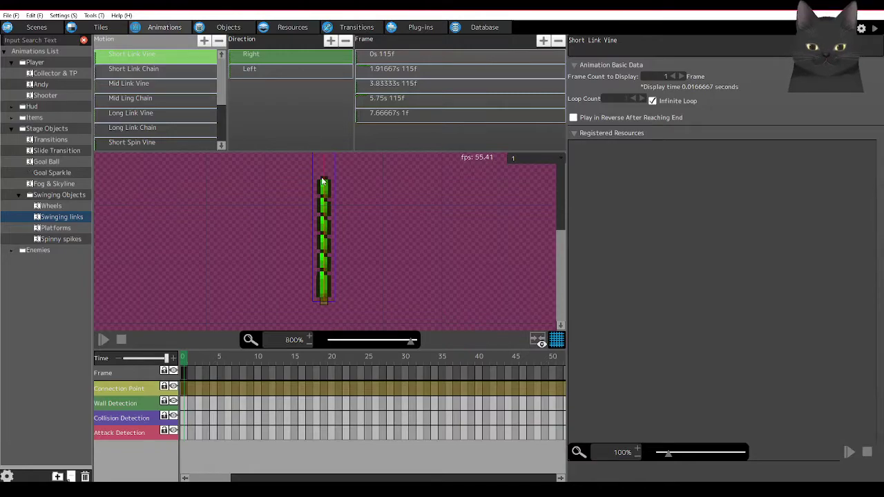
left_click(102, 339)
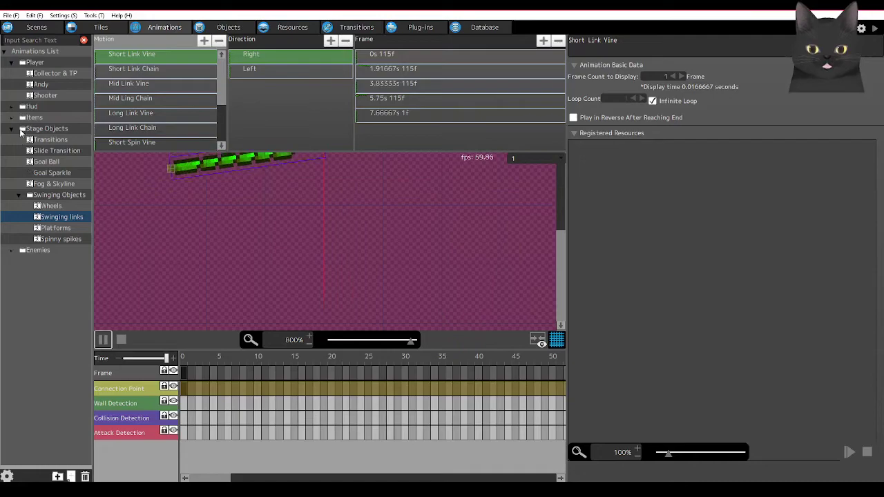
Switch from the animations to the objects and view the Platform object's action programs
left_click(224, 27)
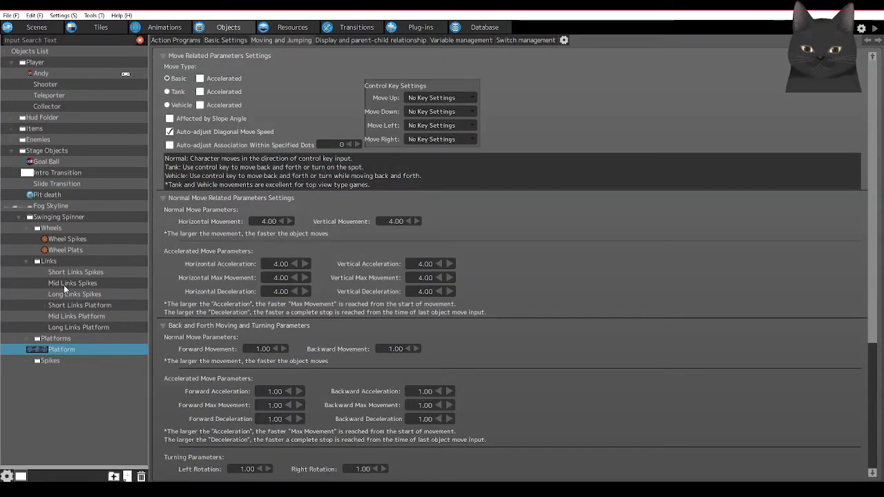
left_click(183, 40)
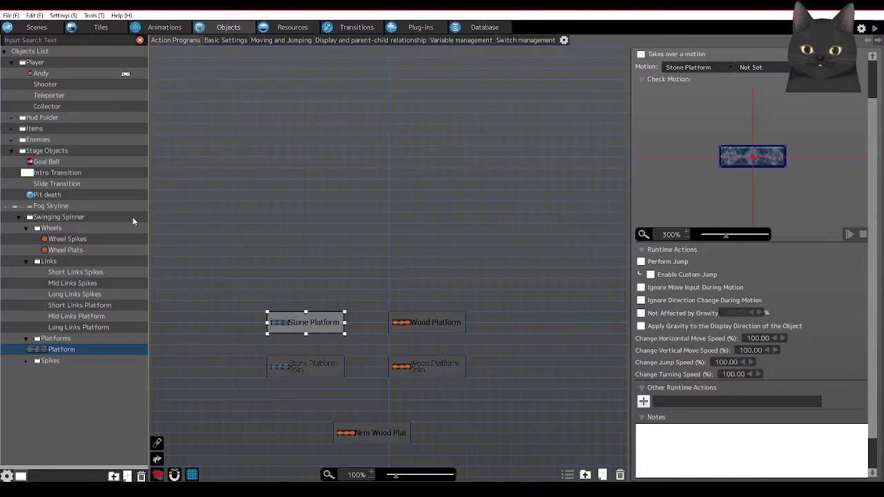
Collapse the Wheels, Links and Platforms folders inside the Swinging Spinner folder
left_click(27, 340)
left_click(25, 340)
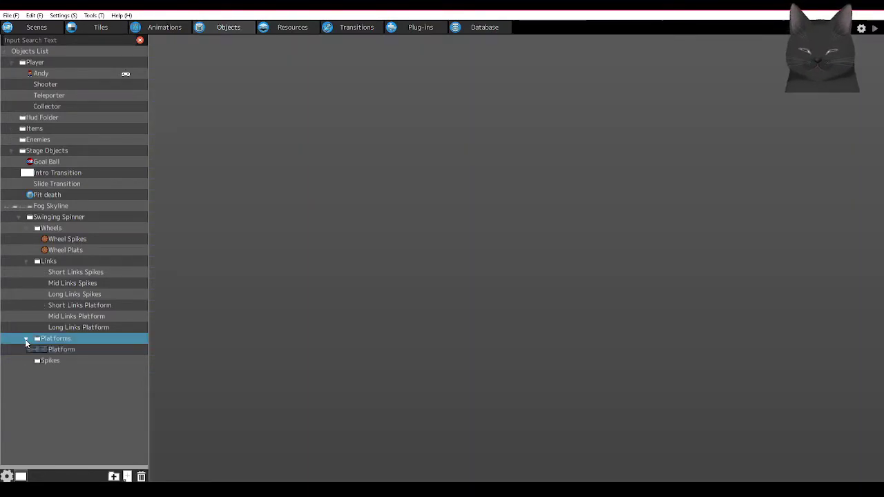
left_click(27, 262)
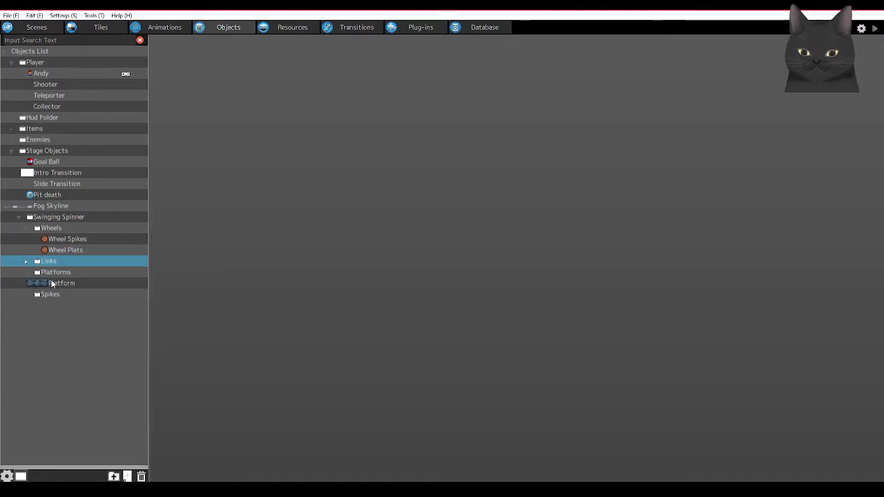
left_click(47, 283)
left_click(26, 272)
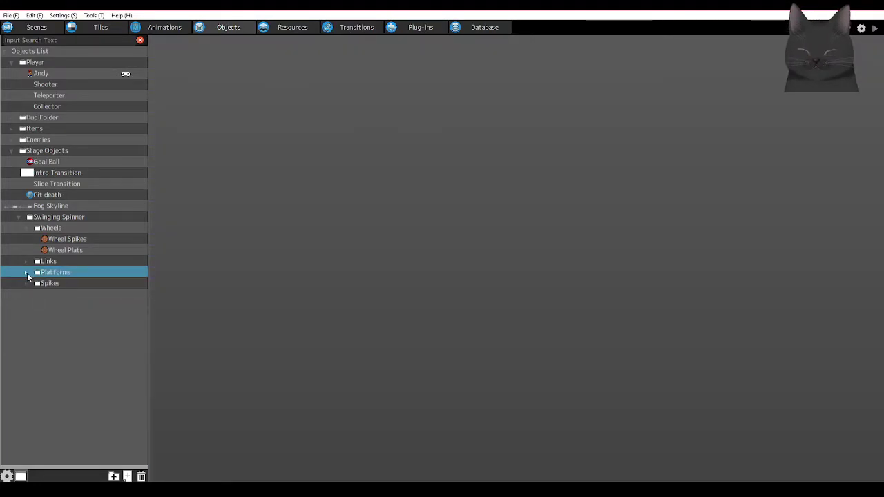
left_click(26, 272)
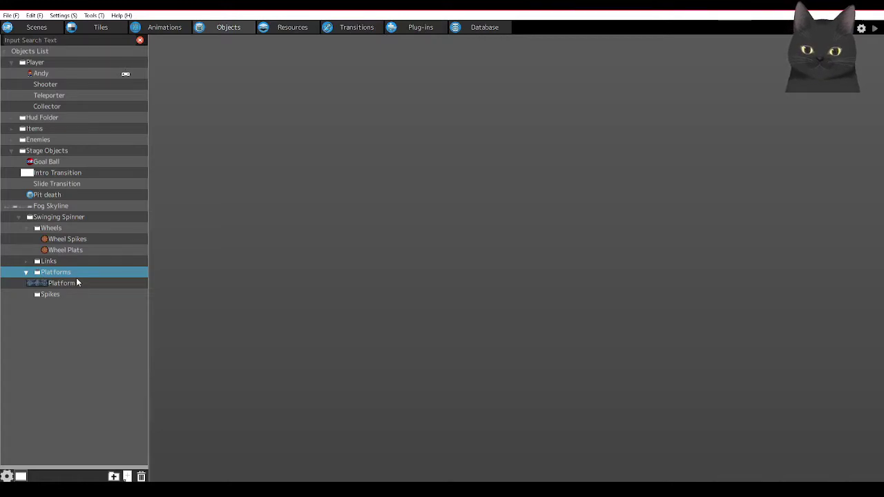
left_click(26, 229)
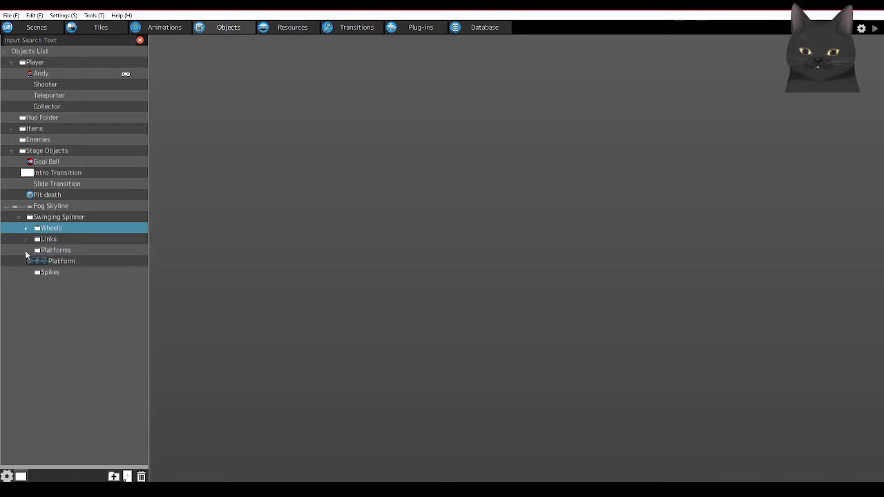
left_click(25, 250)
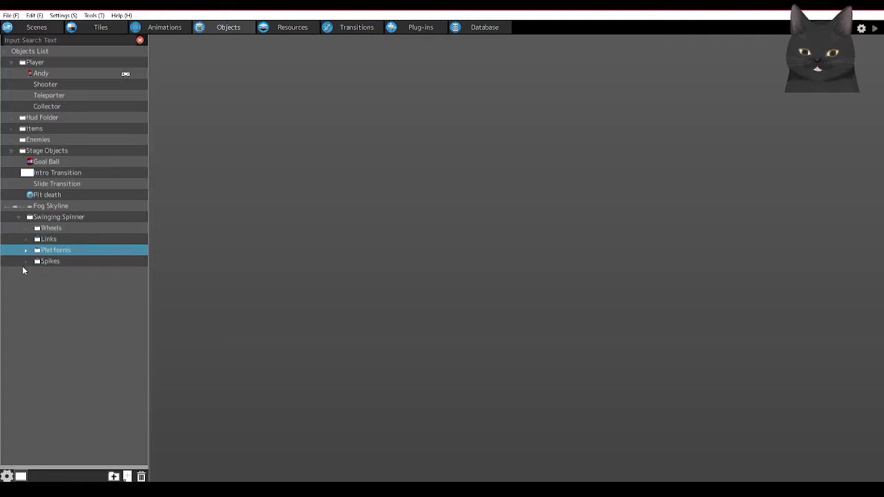
Expand the Wheels folder and bring the Wheel Spikes object's action programs fully into view
left_click(60, 220)
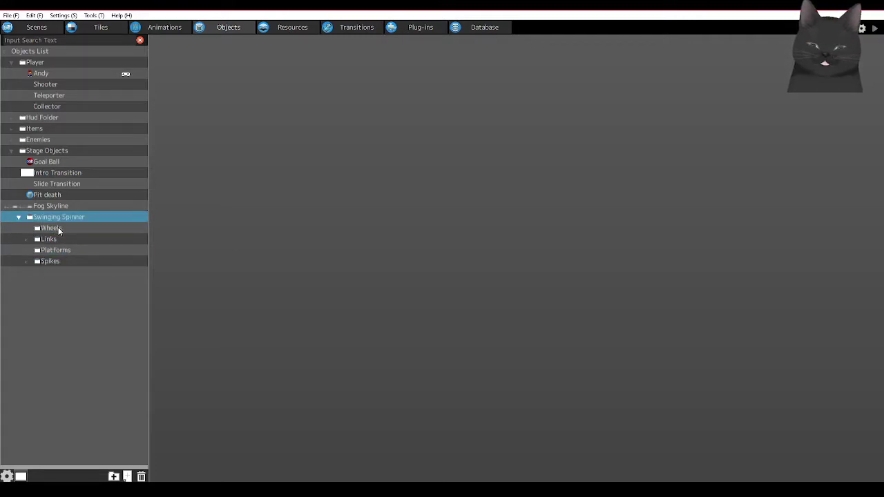
left_click(56, 228)
left_click(26, 229)
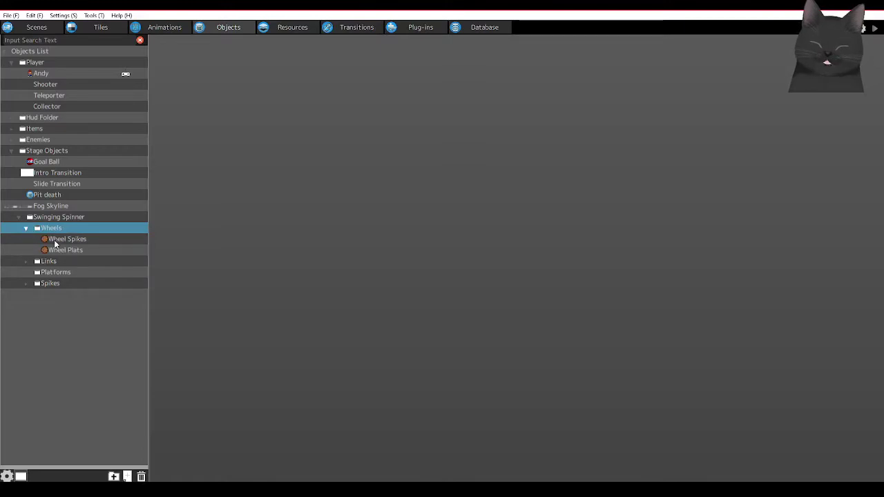
left_click(56, 239)
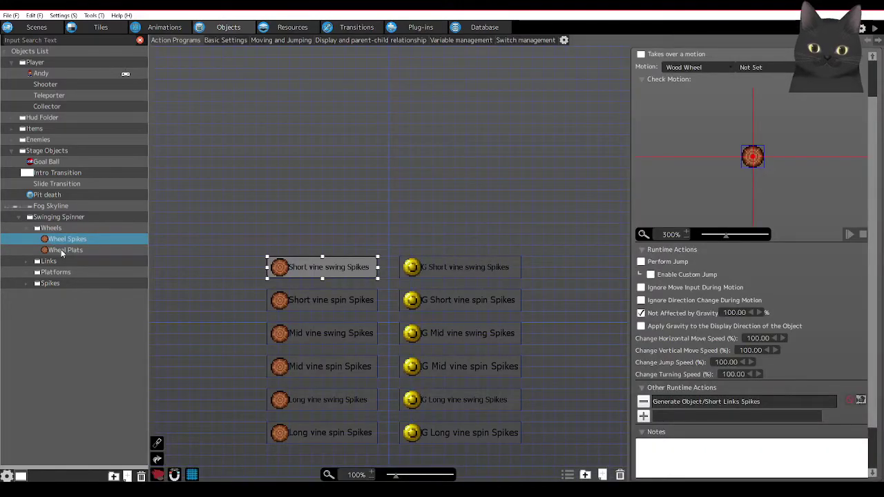
scroll(158, 209, "down", 1)
scroll(157, 204, "down", 1)
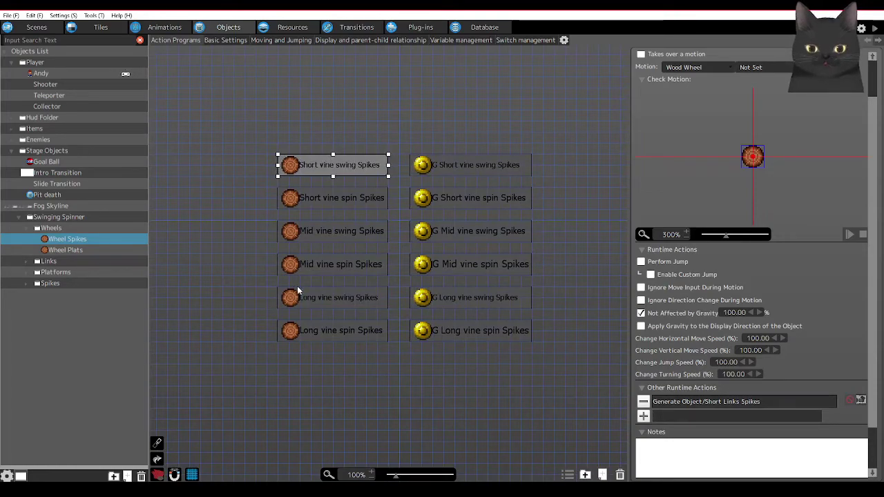
Check the runtime actions of the wooden-wheel actions from Short vine spin Spikes through Long vine spin Spikes
left_click(321, 200)
left_click(325, 230)
left_click(330, 266)
left_click(326, 298)
left_click(325, 330)
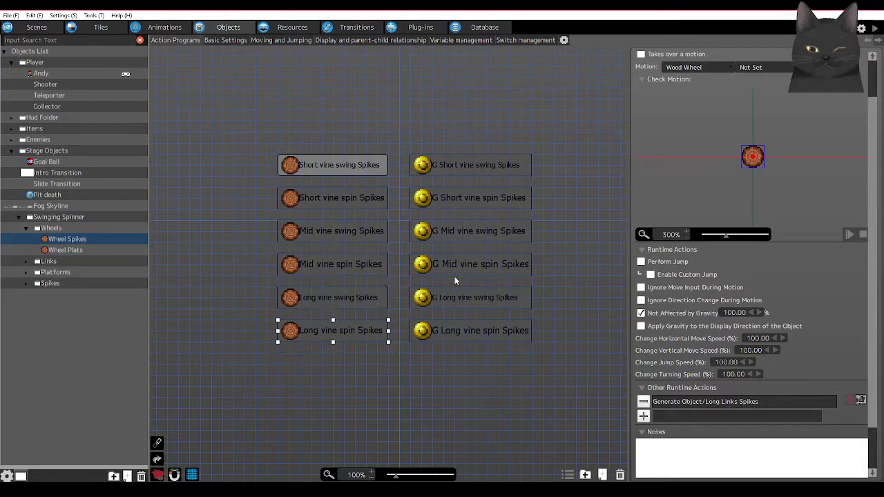
Check the six golden-wheel actions from G Short vine swing Spikes through G Long vine spin Spikes, then clear the selection
left_click(443, 164)
left_click(448, 199)
left_click(452, 231)
left_click(455, 264)
left_click(456, 297)
left_click(459, 332)
left_click(231, 228)
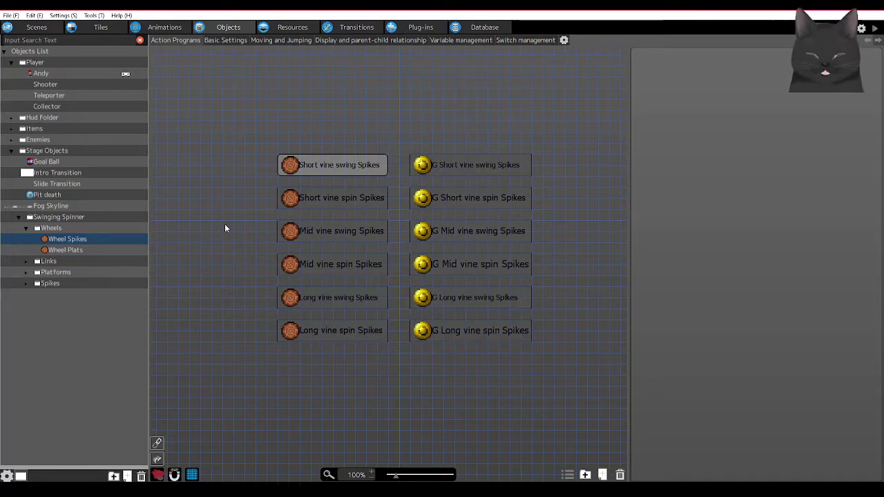
Open the Wheel Plats object's action programs and look over its wooden-wheel actions and G Short vine spin Plat
left_click(61, 251)
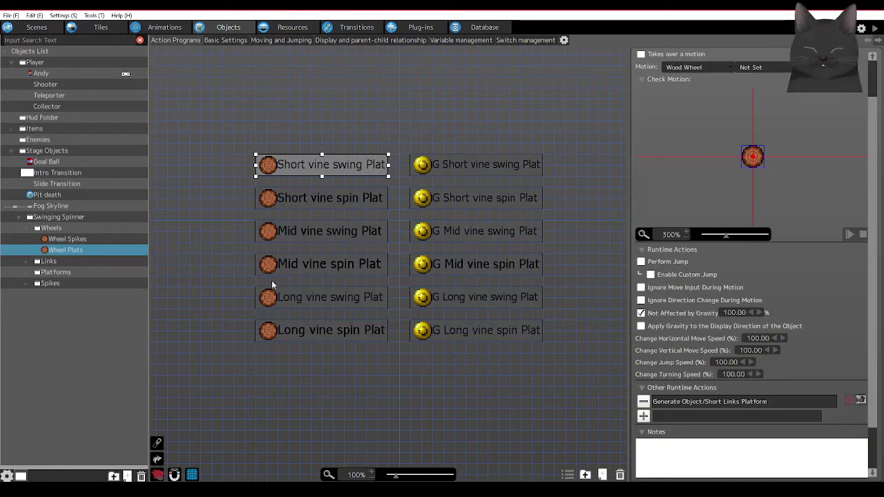
middle_click_drag(213, 305, 201, 265)
left_click(282, 163)
left_click(291, 189)
left_click(297, 223)
left_click(306, 258)
left_click(301, 285)
left_click(312, 157)
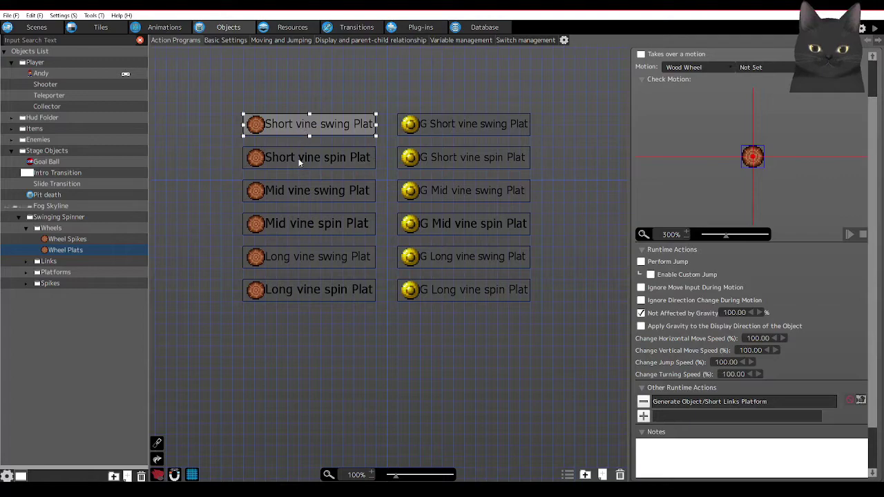
left_click(450, 158)
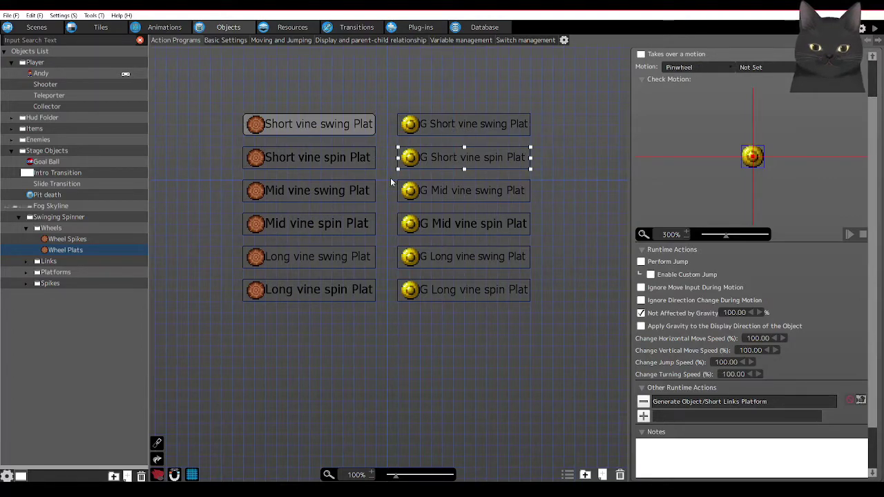
Check which links platform each wooden-wheel action generates, from Short vine swing Plat through Long vine spin Plat
left_click(301, 130)
left_click(308, 165)
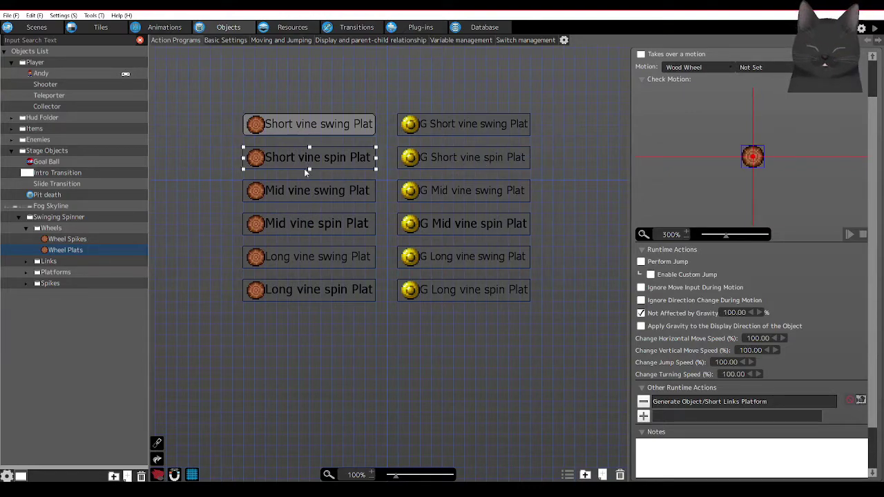
left_click(292, 197)
left_click(292, 224)
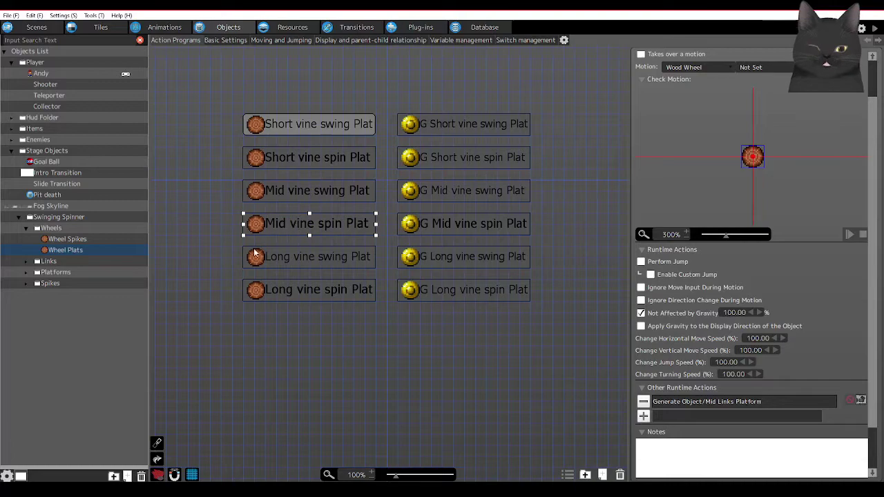
left_click(294, 261)
left_click(294, 290)
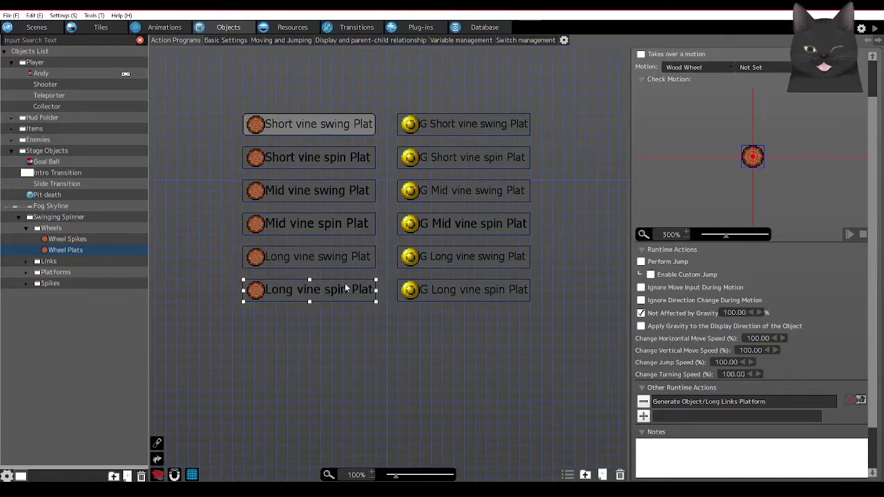
Review the Generate Object settings of the Long vine swing Plat action and accept them as they are
left_click(324, 261)
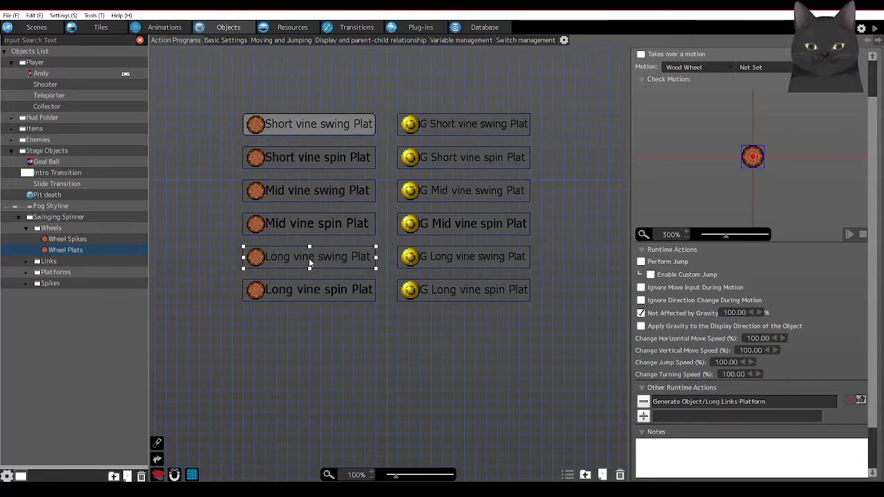
double_click(709, 401)
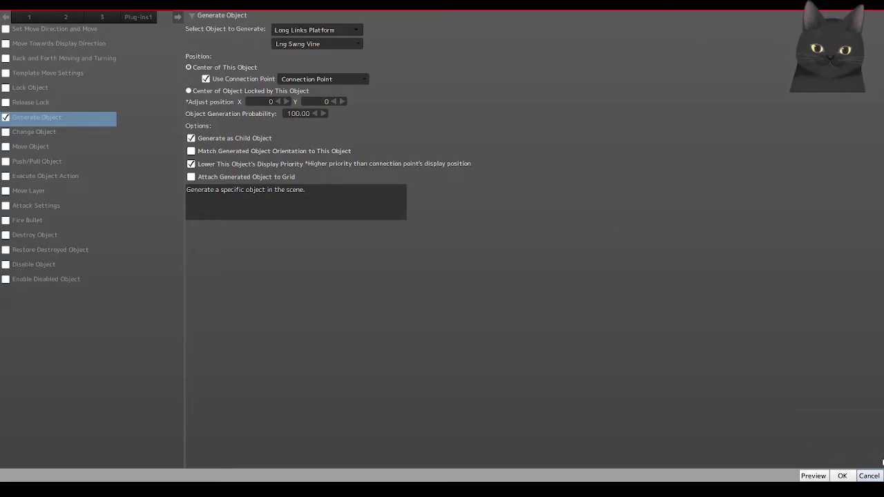
left_click(844, 476)
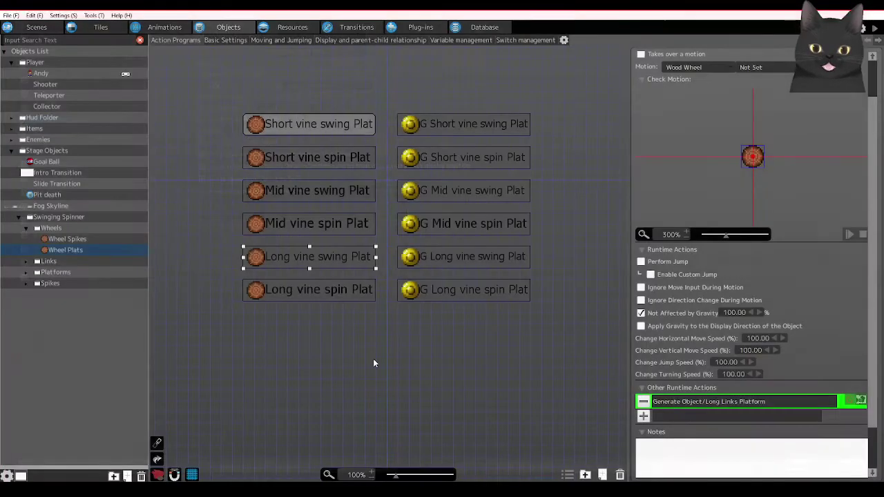
Expand the Links, Platforms and Spikes folders and view the Long Links Spikes action programs
left_click(26, 262)
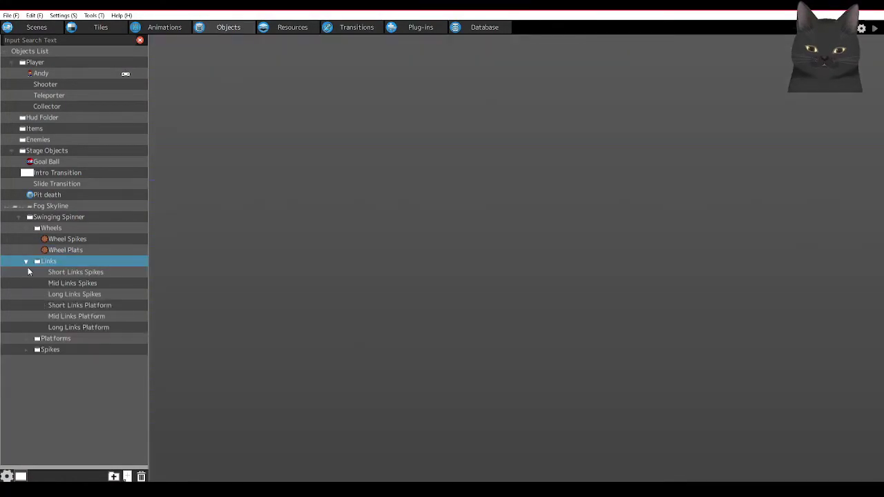
left_click(73, 294)
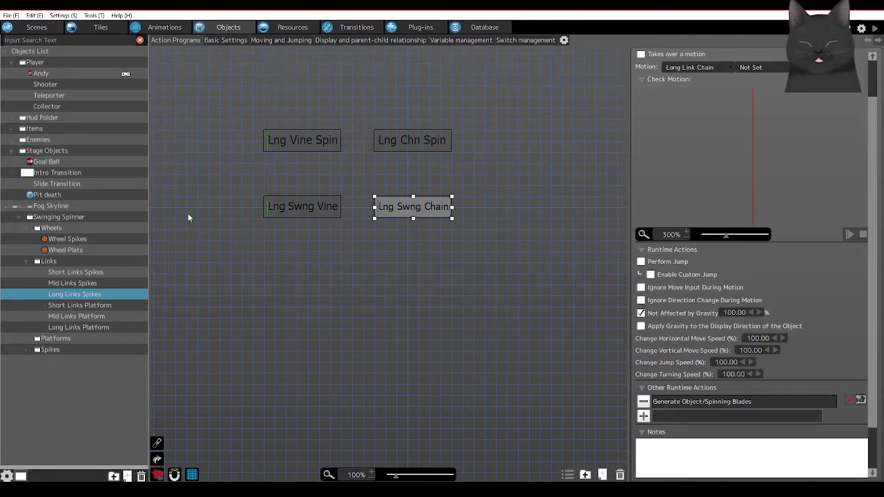
left_click(26, 338)
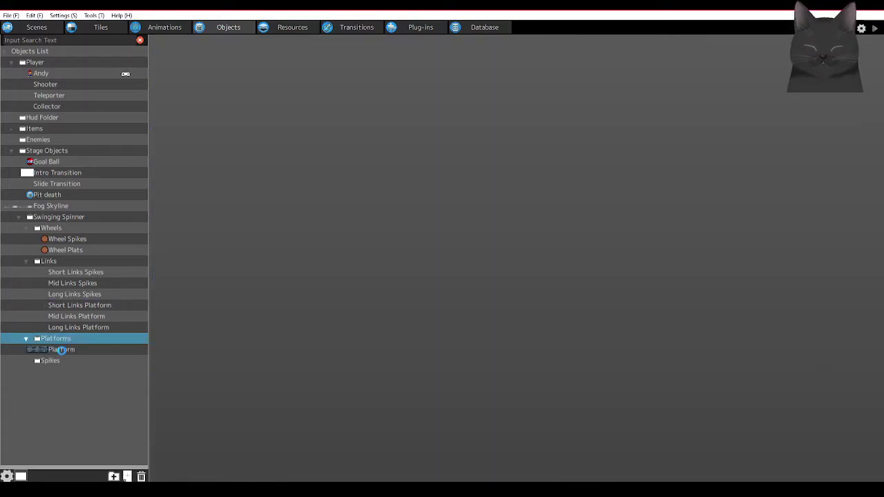
left_click(59, 349)
left_click(24, 363)
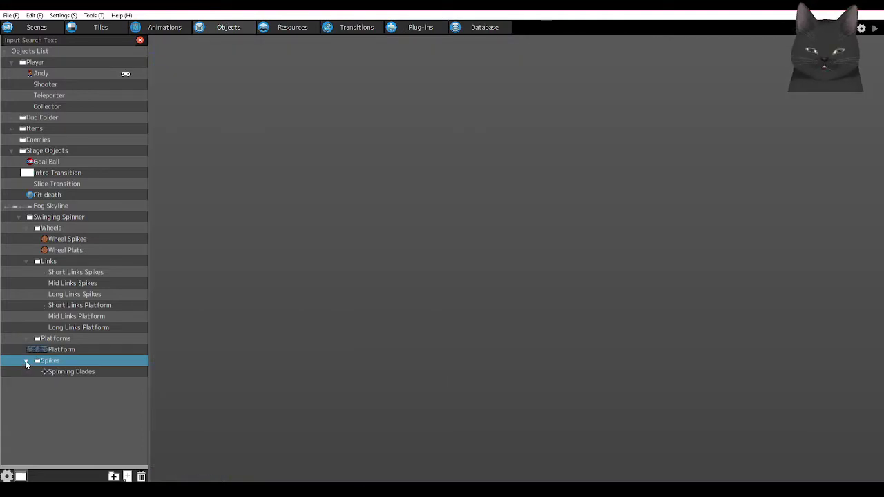
Compare the action programs of the six link objects, from Short Links Spikes through Long Links Platform, ending on Lng Swng Vine
left_click(68, 273)
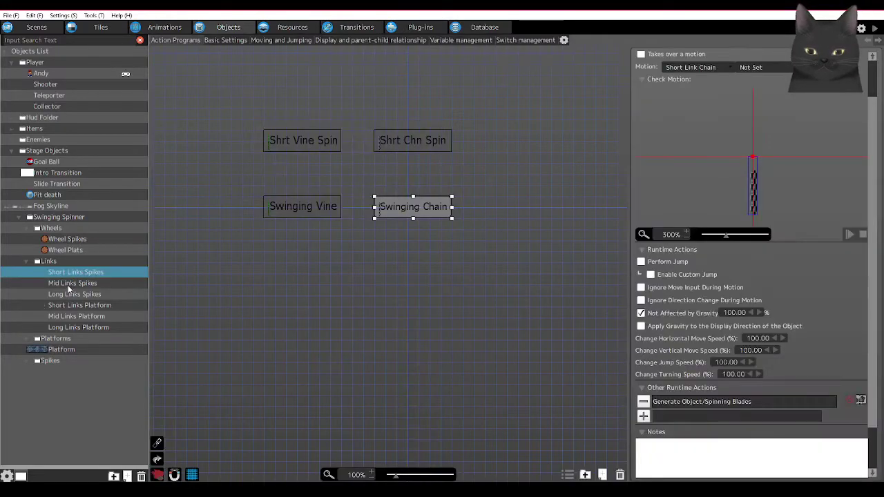
left_click(68, 284)
left_click(67, 295)
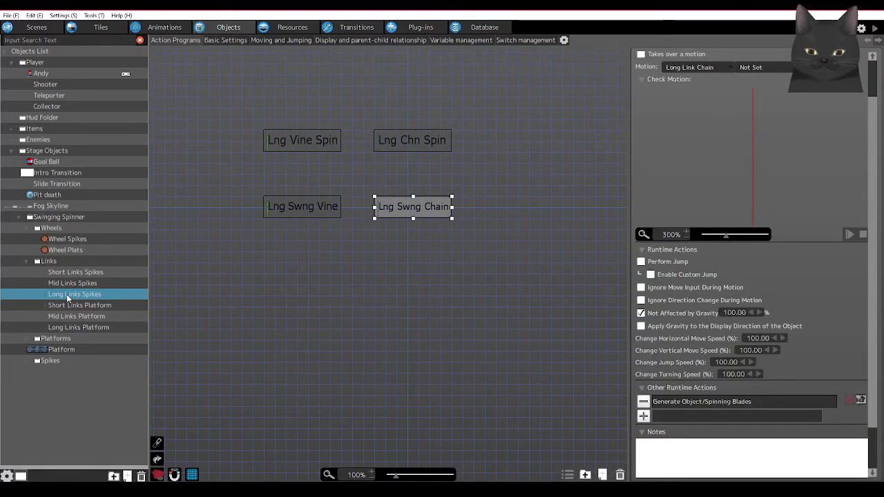
left_click(73, 306)
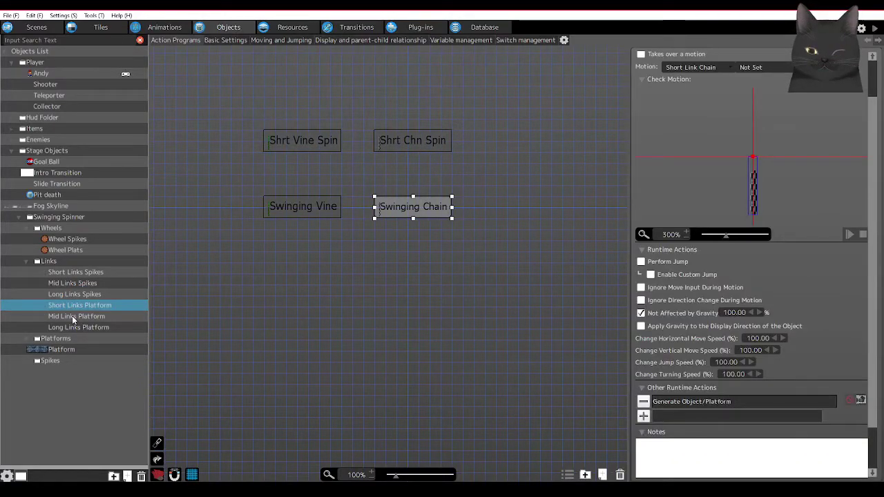
left_click(71, 316)
left_click(74, 327)
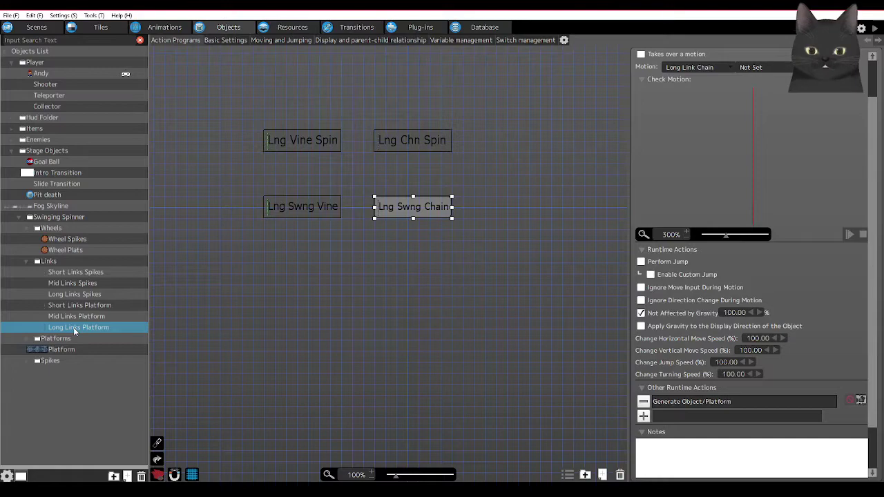
left_click(279, 210)
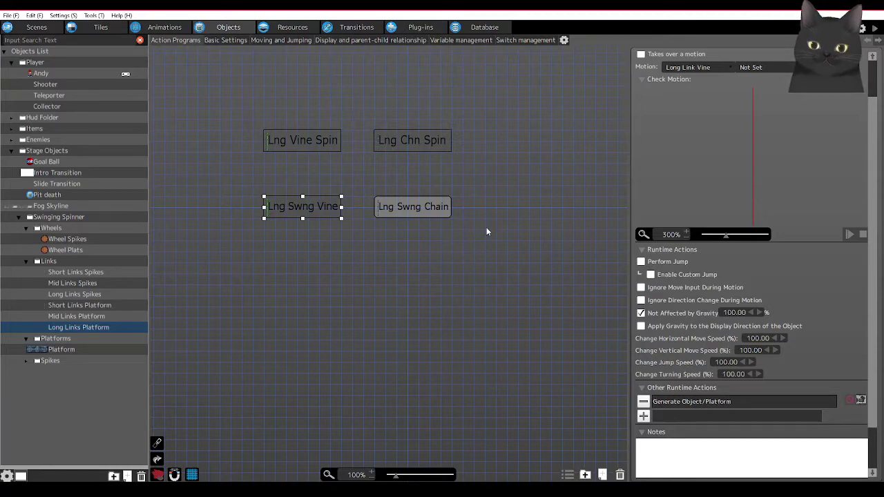
Examine the display and parent-child relationship settings of the Wheel Spikes object
left_click(80, 240)
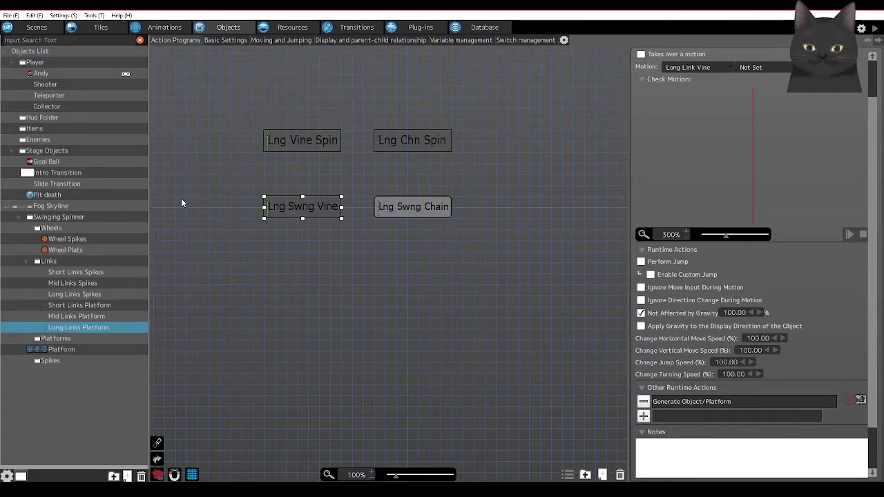
left_click(352, 41)
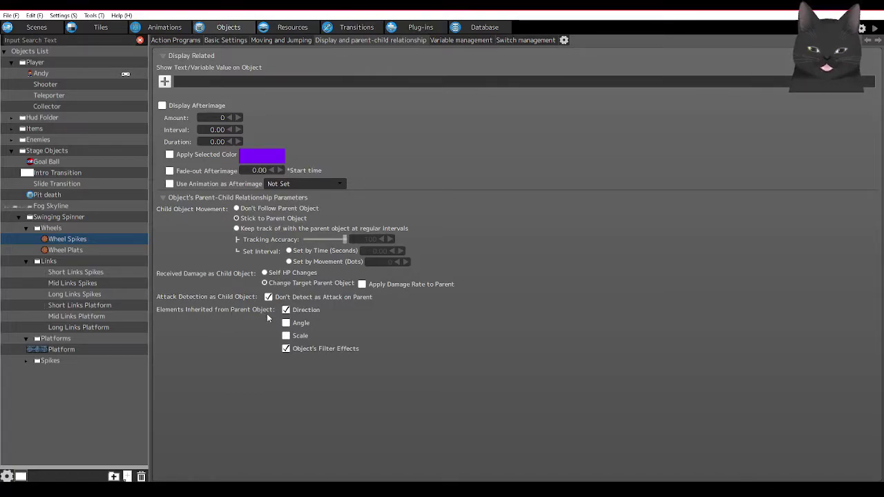
left_click(73, 242)
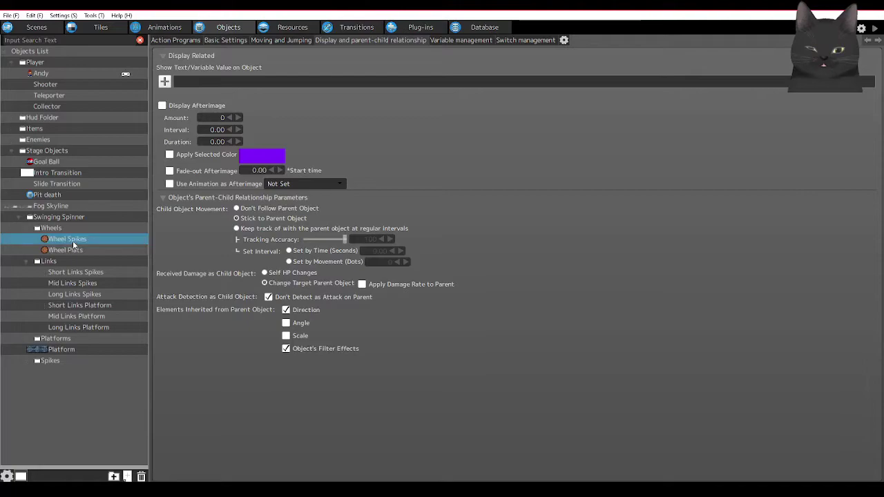
Compare the display and parent-child relationship settings of both wheels, the six link objects and the Platform object
key("Down")
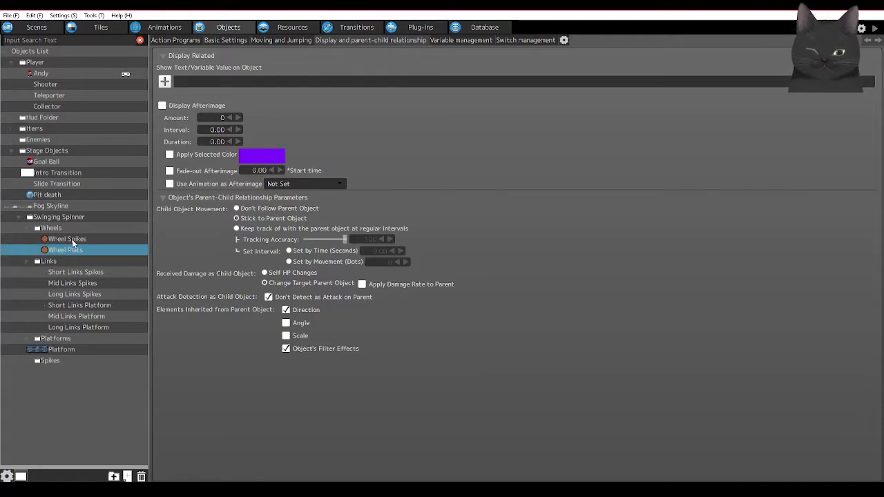
left_click(74, 242)
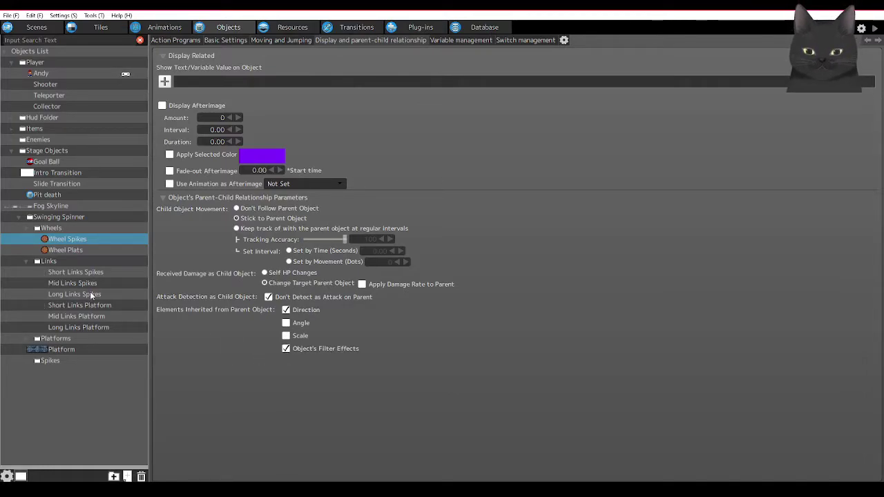
left_click(67, 274)
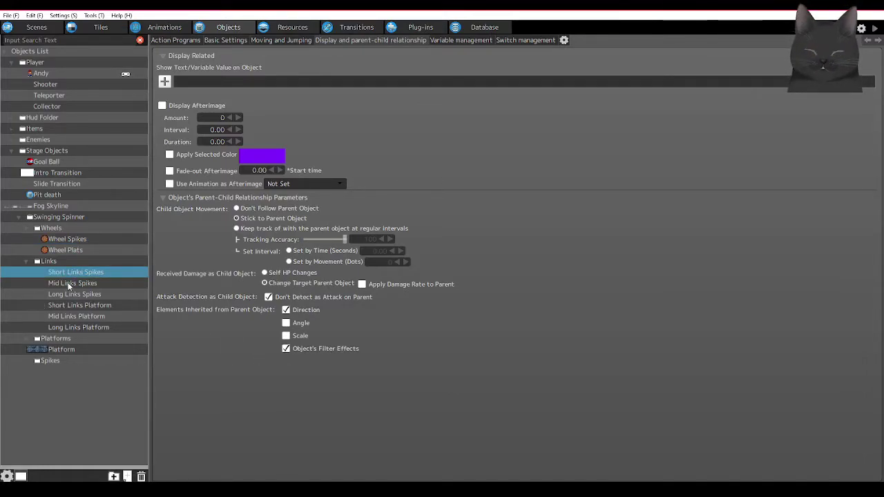
left_click(68, 284)
left_click(76, 297)
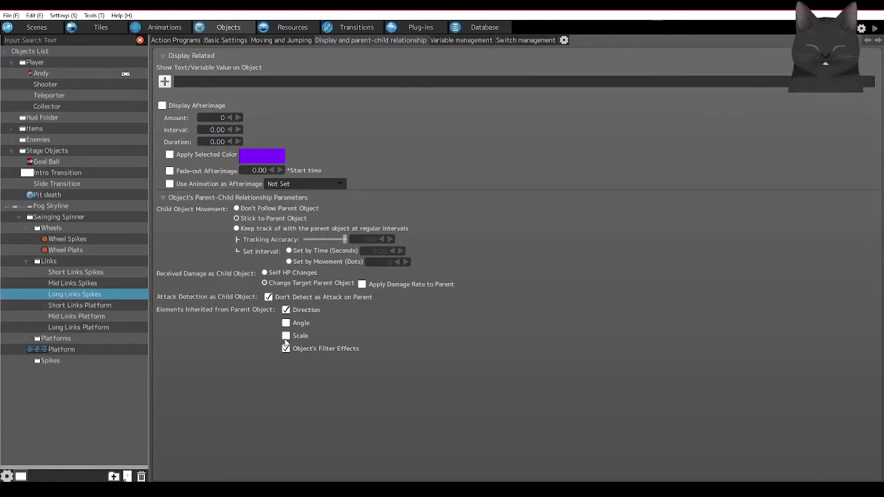
left_click(69, 306)
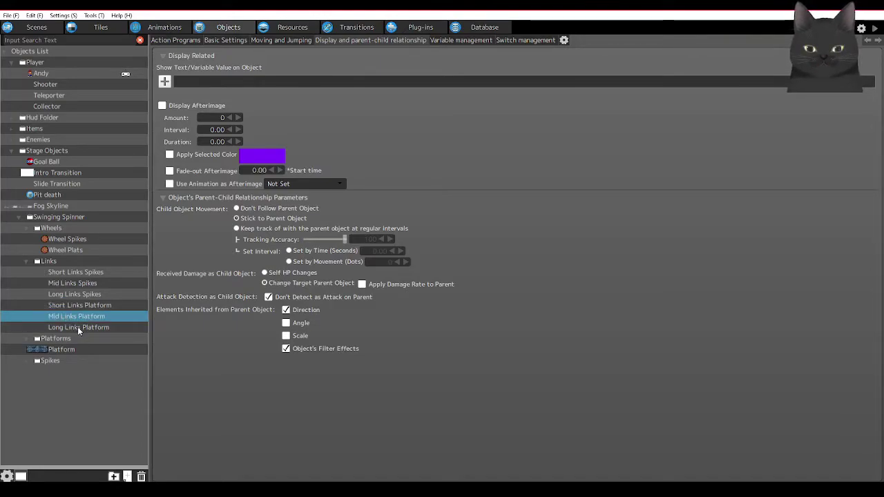
left_click(77, 326)
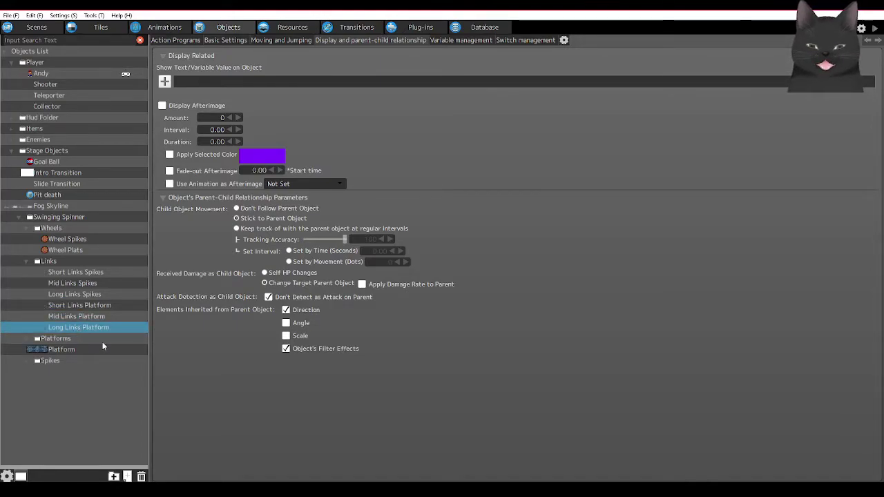
left_click(43, 349)
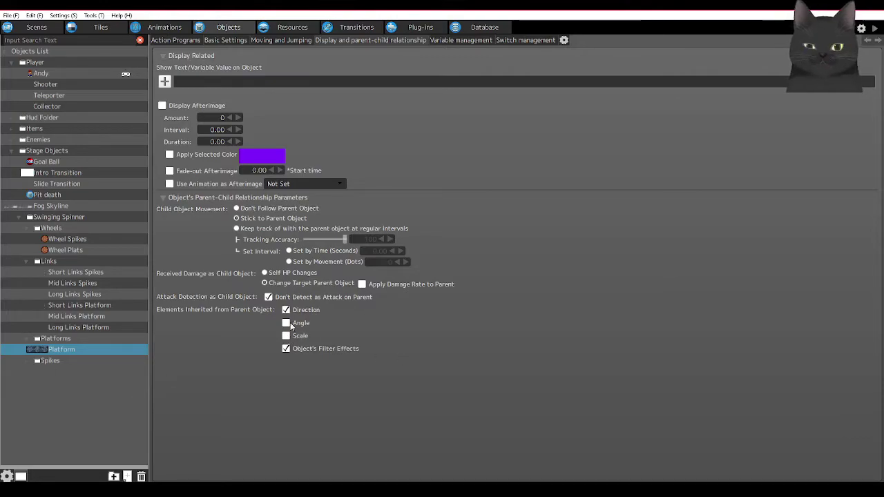
Examine the Platforms animation's origin setting and Wood Platform motion, and return to the Platform object's parent-child settings
left_click(164, 27)
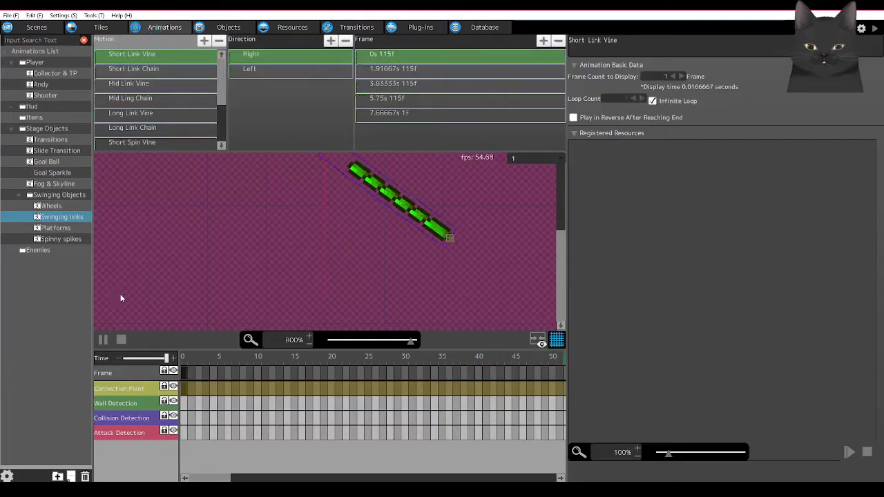
left_click(55, 228)
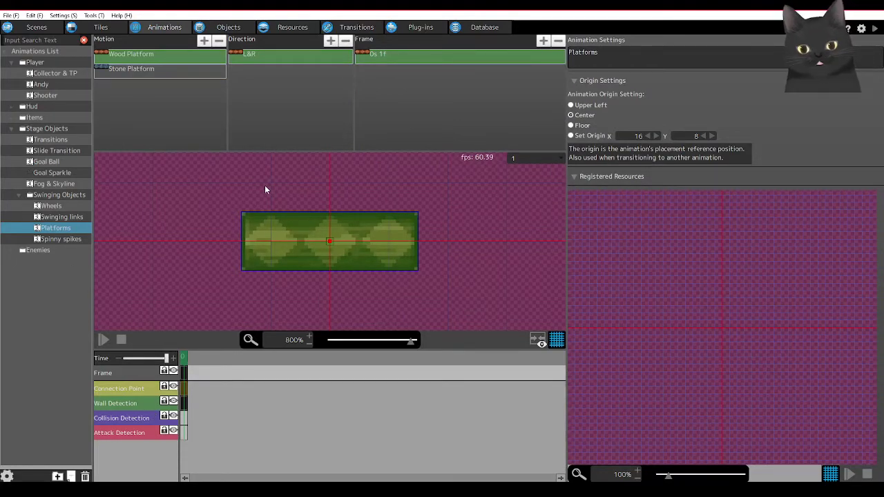
left_click(224, 28)
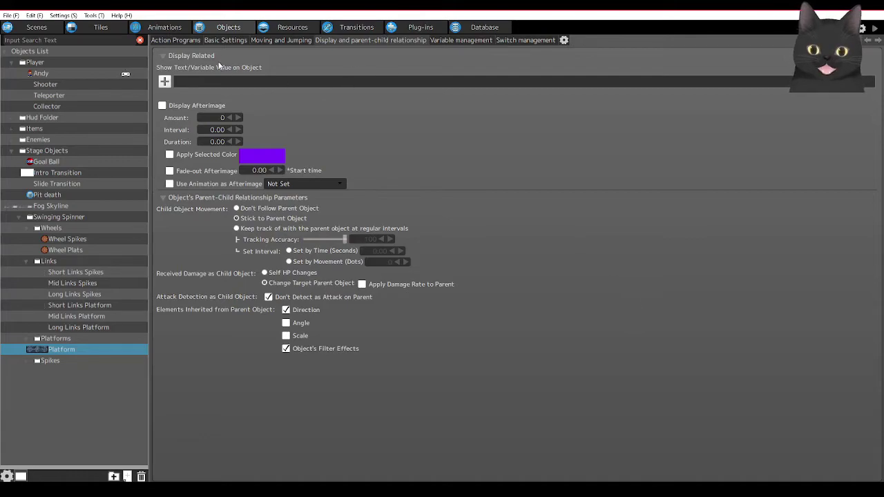
left_click(172, 31)
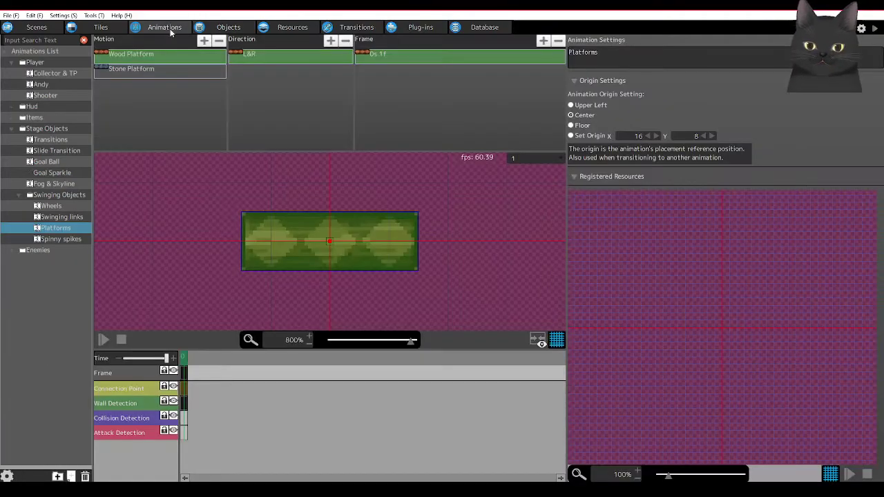
left_click(225, 28)
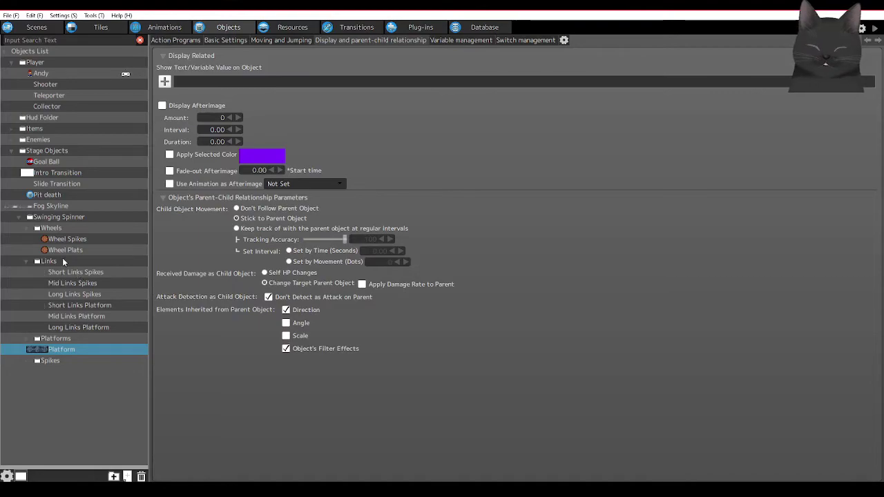
Turn off Match Generated Object Orientation to This Object for the platform generated by Long Links Platform's Lng Swng Chain action
left_click(62, 328)
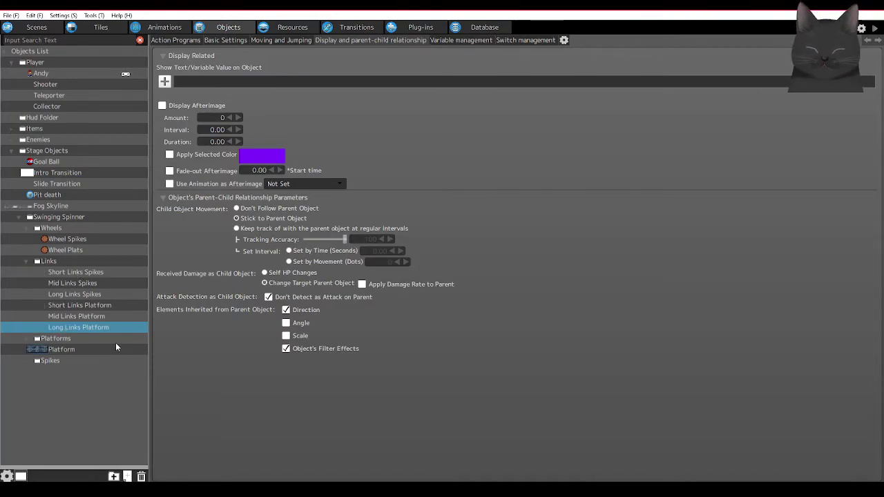
left_click(175, 41)
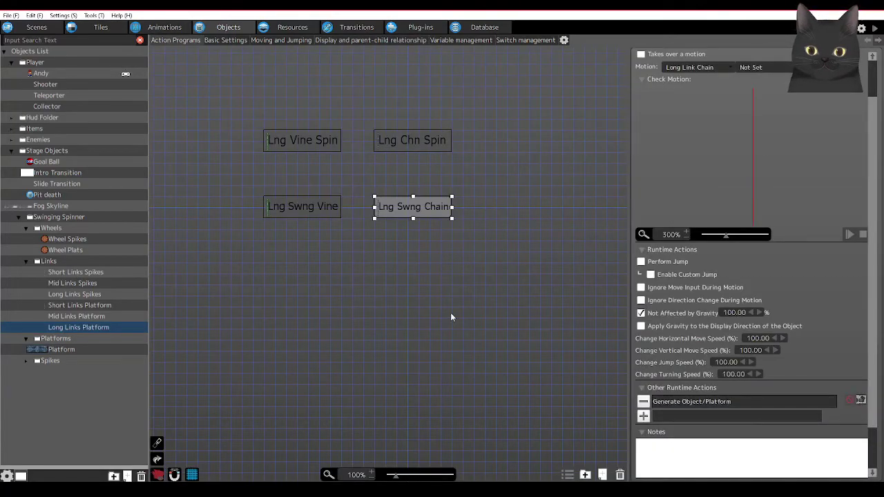
double_click(714, 403)
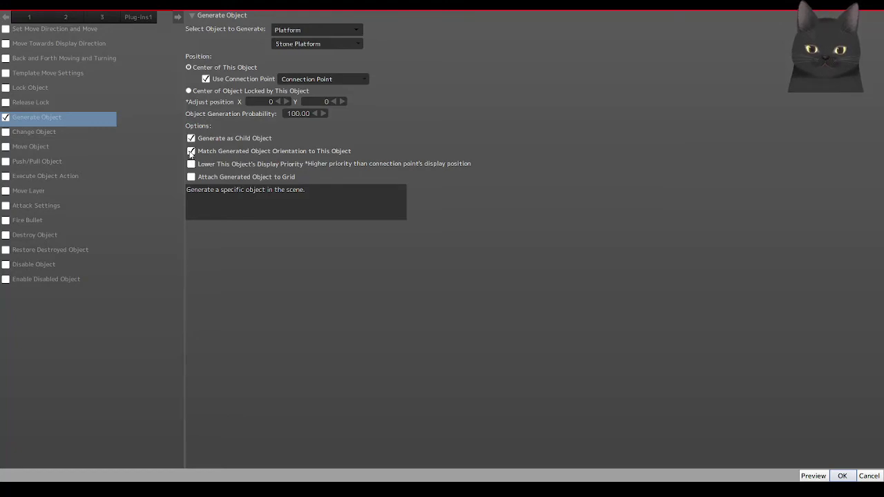
left_click(192, 152)
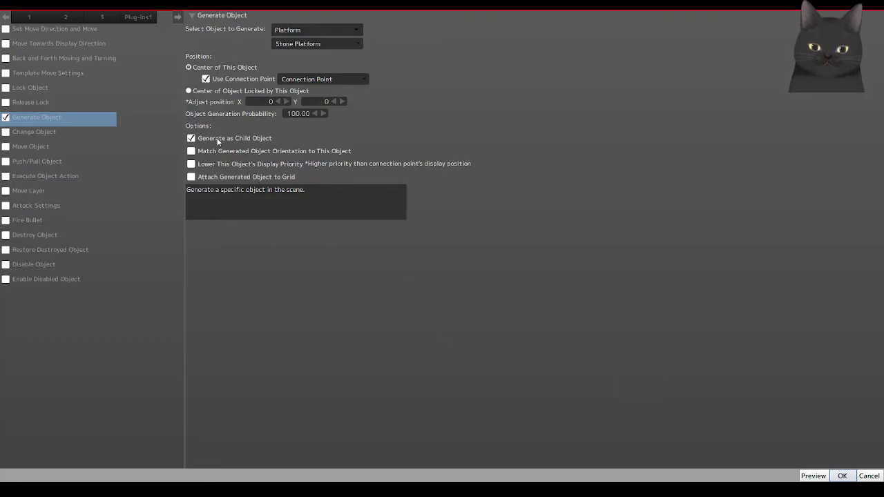
left_click(842, 476)
Review the Generate Object settings of Long Links Platform's Lng Swng Vine action and accept them
left_click(77, 328)
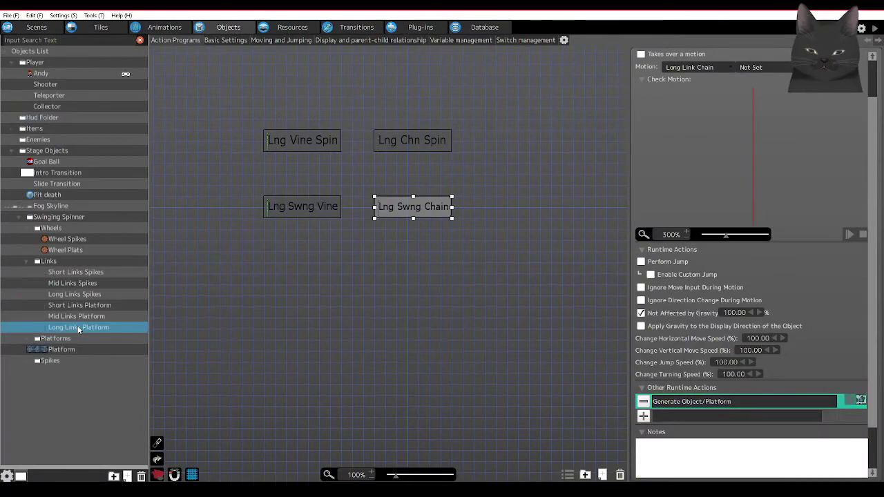
left_click(301, 206)
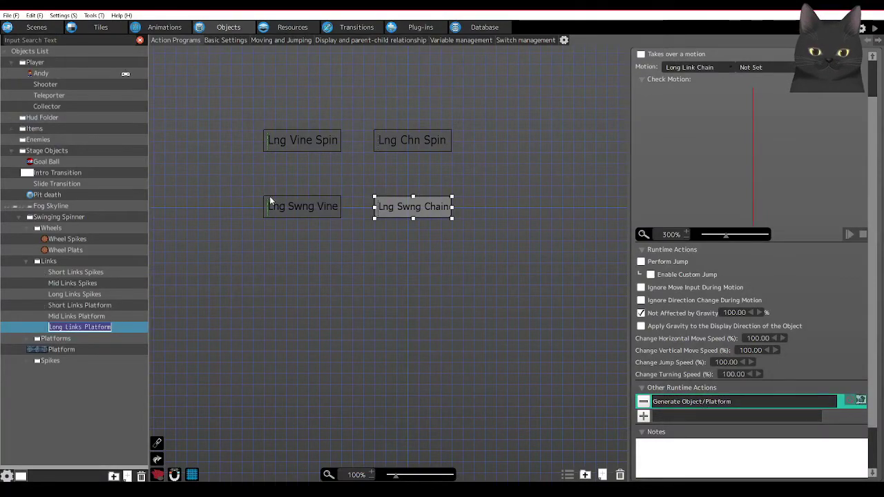
double_click(727, 402)
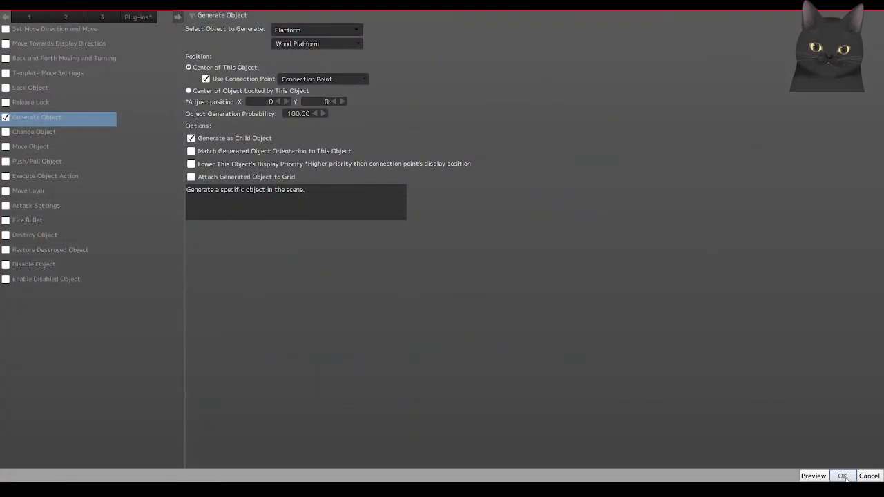
left_click(843, 476)
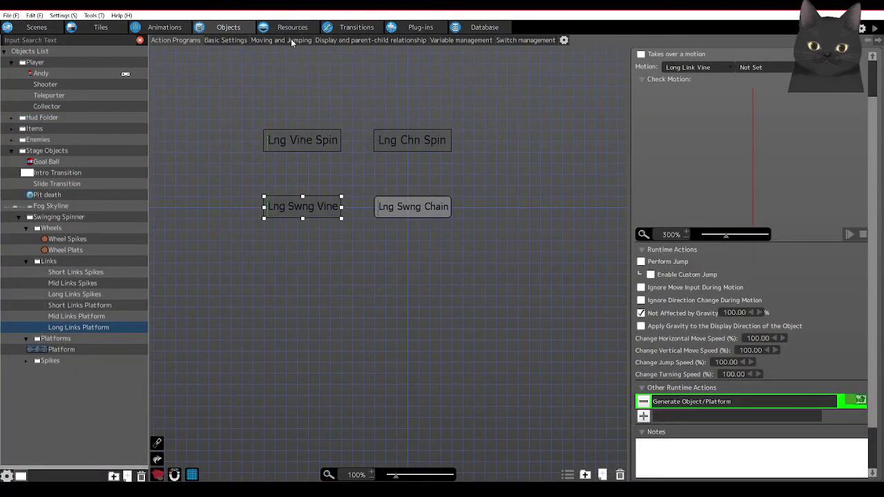
View the Platform object's action programs and check its display and parent-child relationship settings
left_click(55, 349)
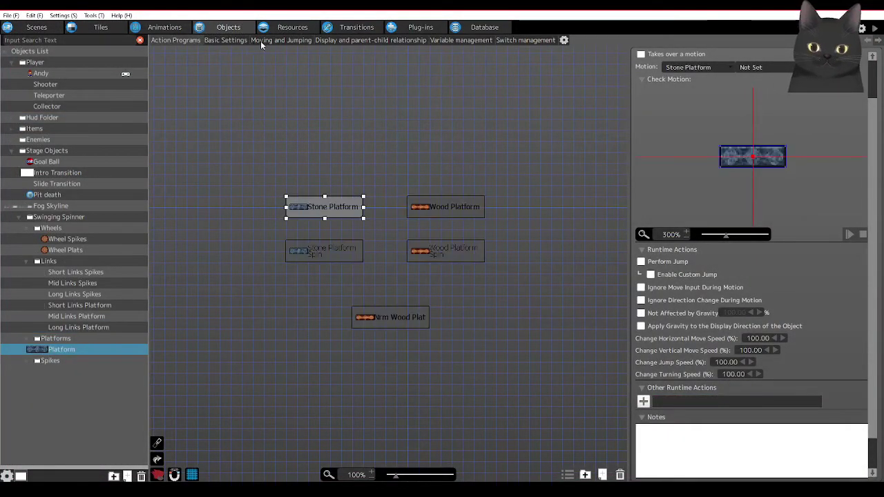
left_click(283, 40)
left_click(347, 40)
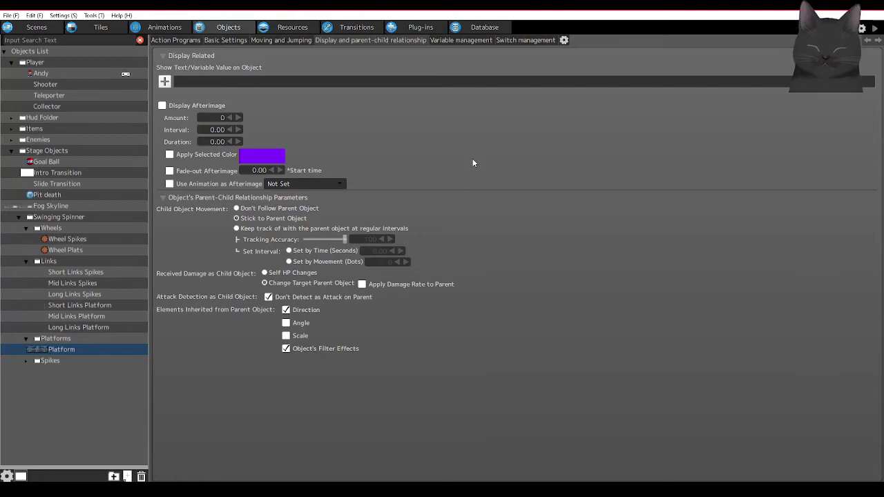
Test-play the game, hit the question block, collect its item, ride the swinging wooden platform, and close the test window
left_click(875, 30)
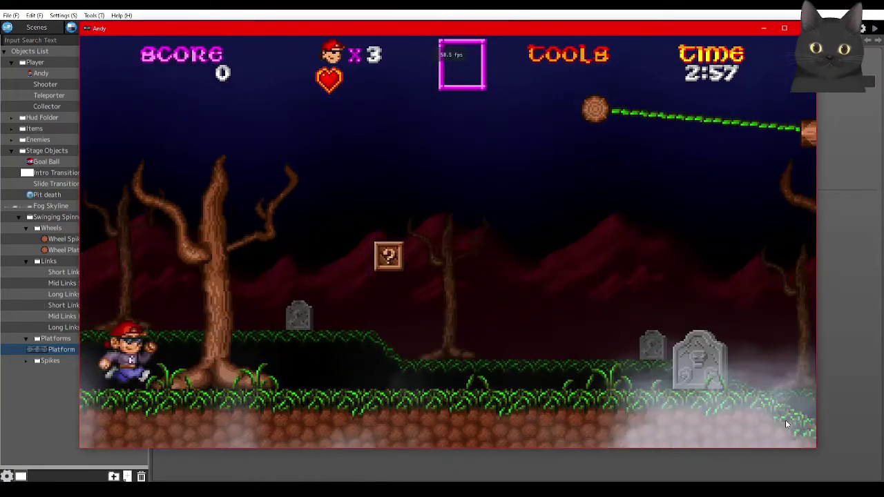
key("Right")
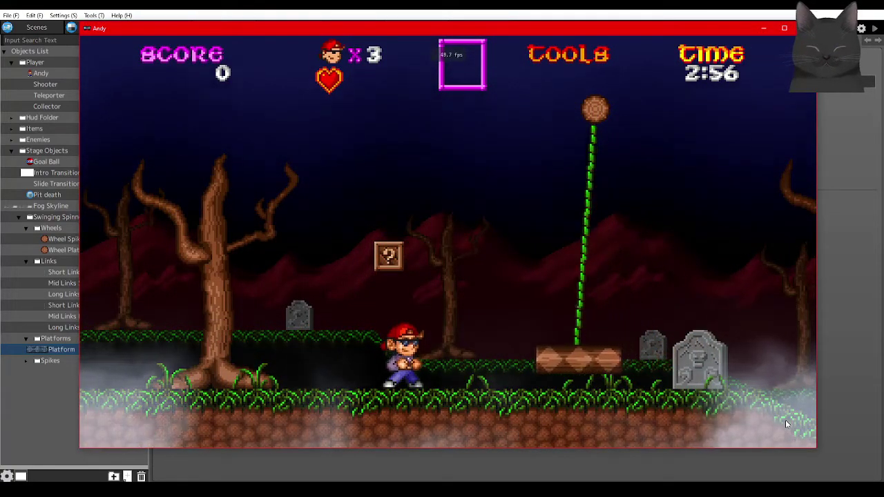
key("Left")
key("Right")
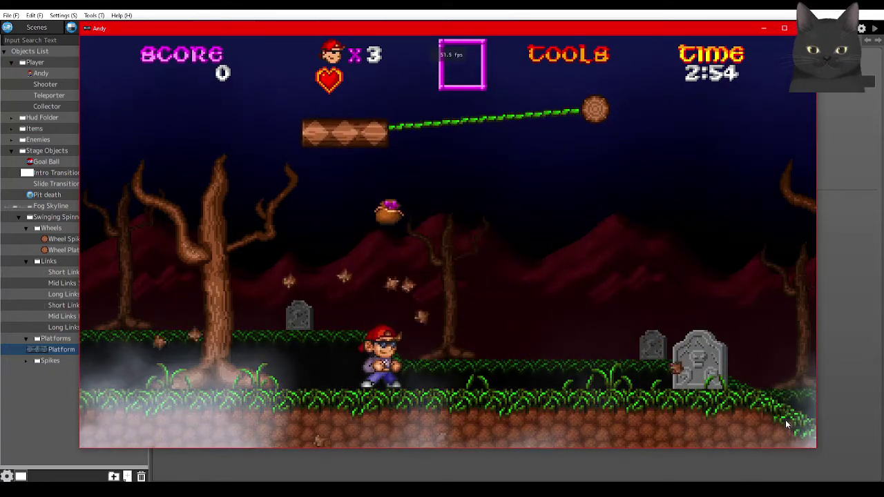
key("Right")
key("x")
key("x")
key("Right")
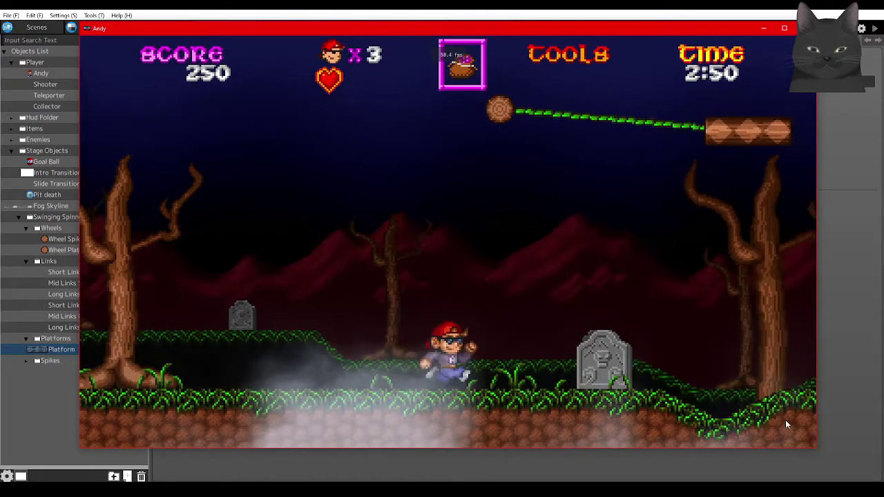
key("Left")
key("z")
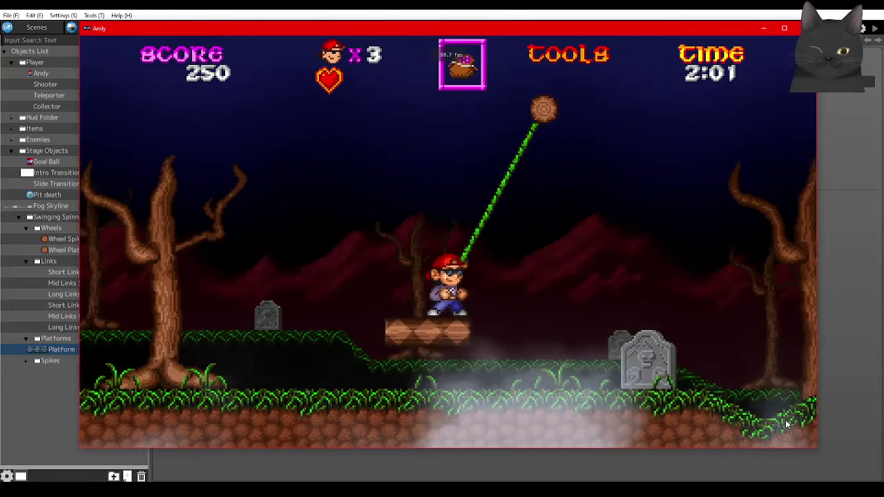
key("Right")
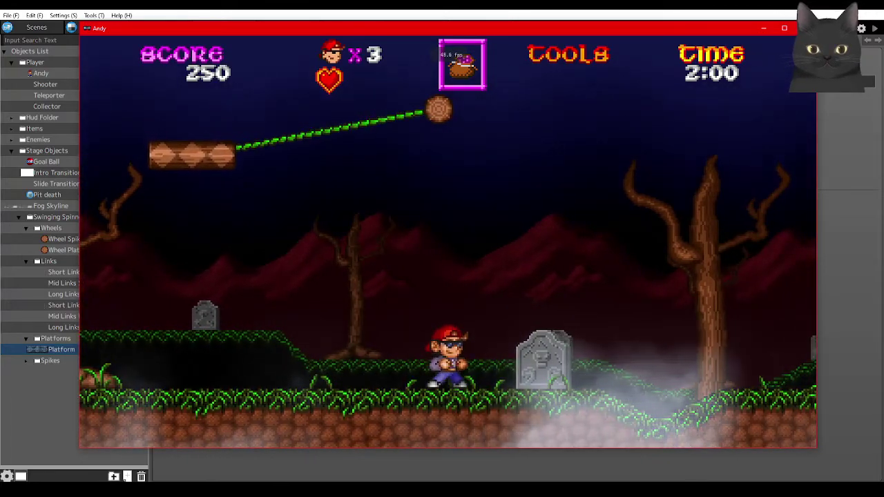
left_click(805, 28)
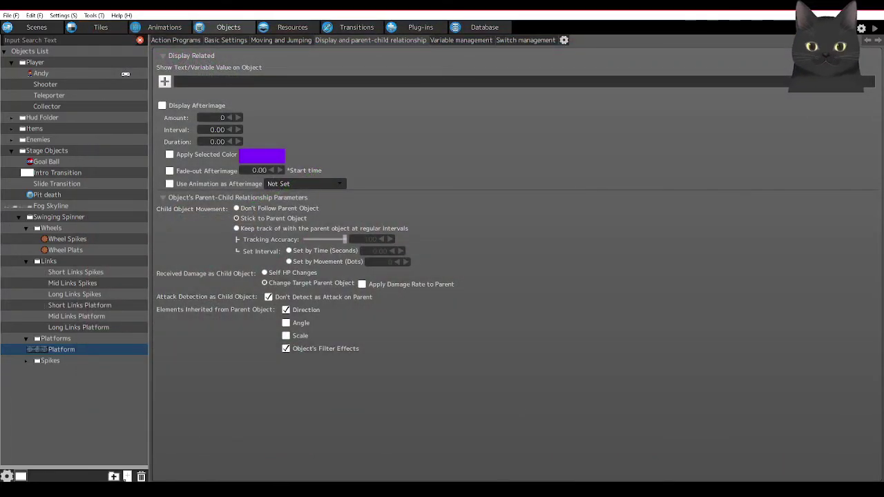